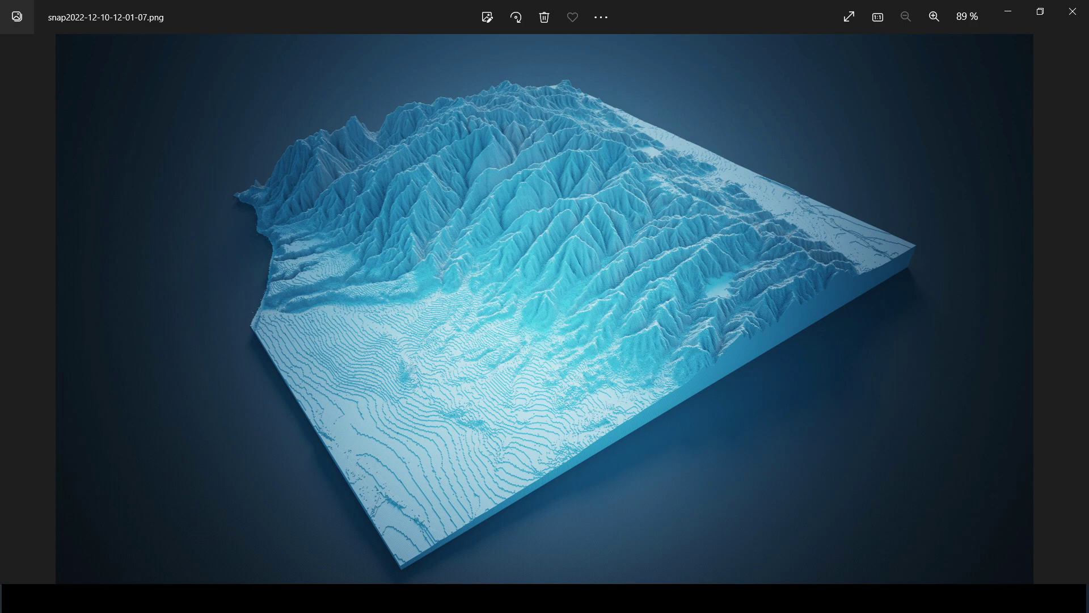
{"action": "left_click", "coordinate": [750, 539]}
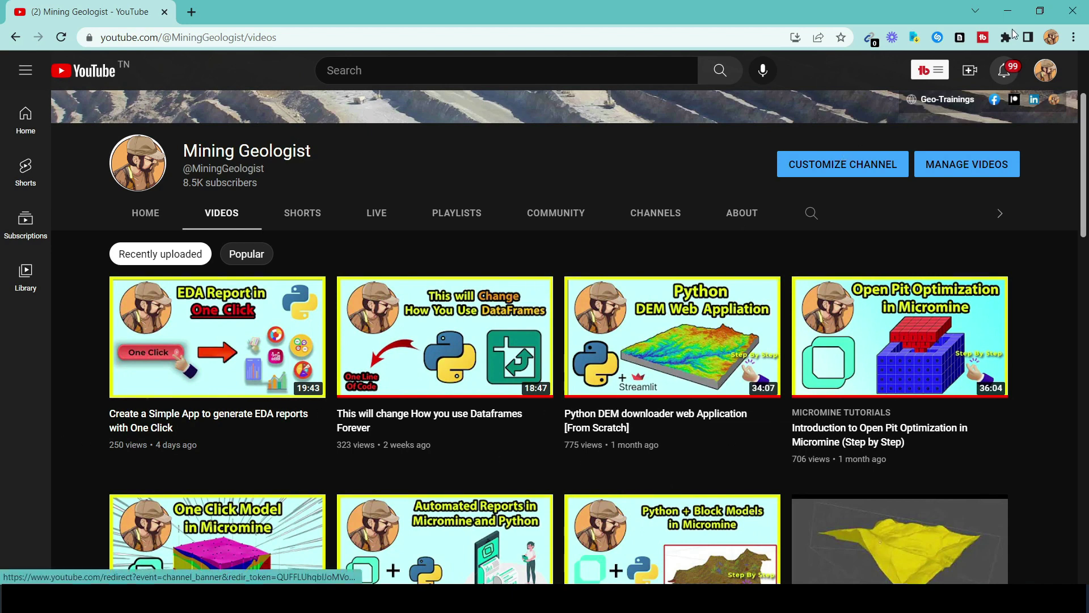
{"action": "left_click", "coordinate": [1007, 11]}
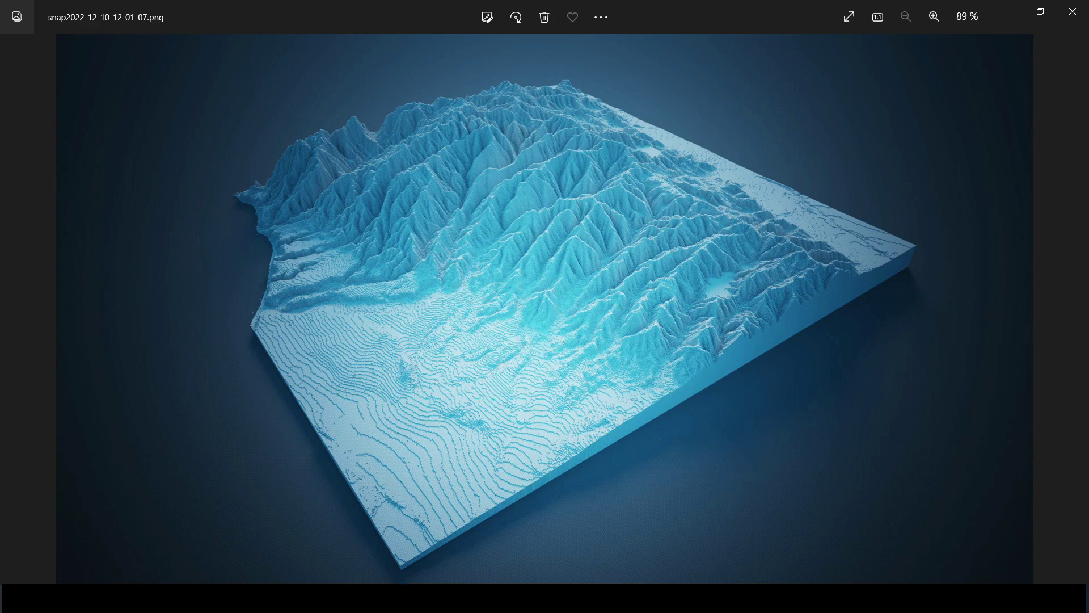
- Launch Aerialod.exe from the Aerialod-0.0.1-win64 folder and maximize its window
{"action": "mouse_move", "coordinate": [718, 599]}
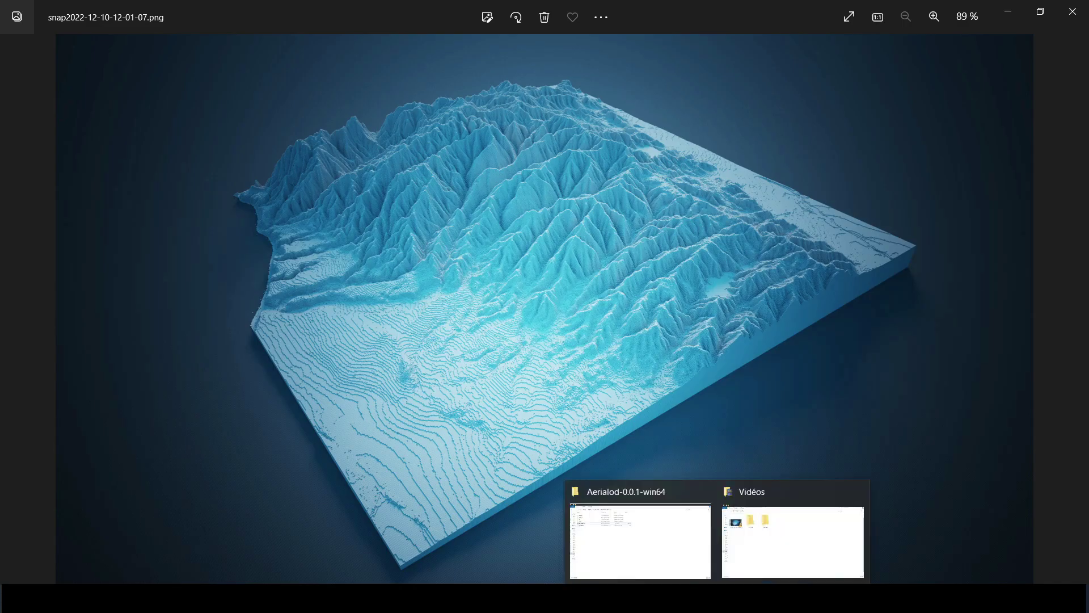
{"action": "left_click", "coordinate": [652, 537]}
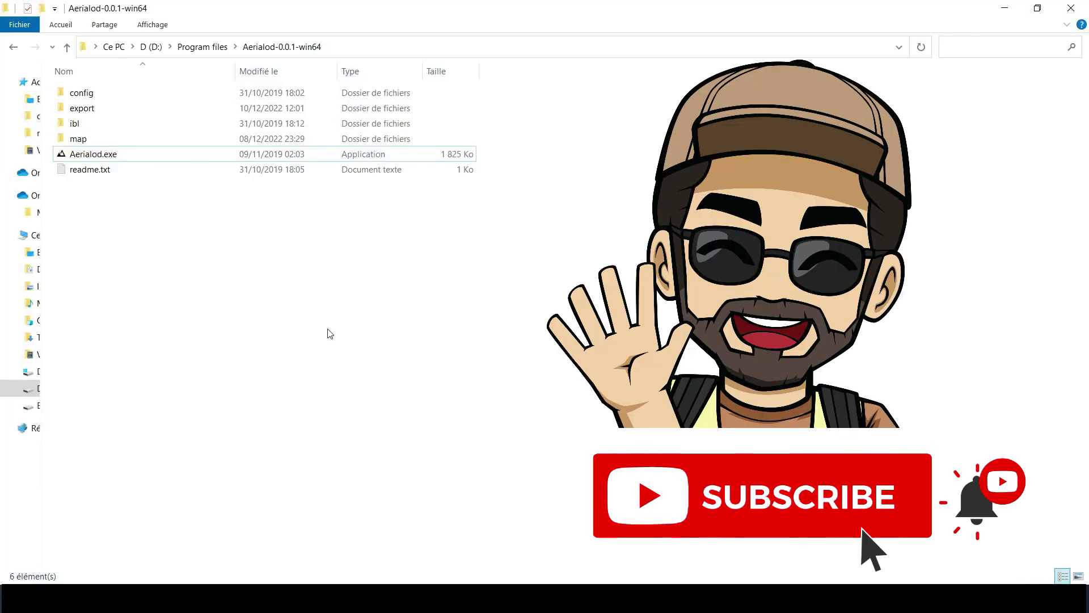
{"action": "left_click", "coordinate": [339, 155]}
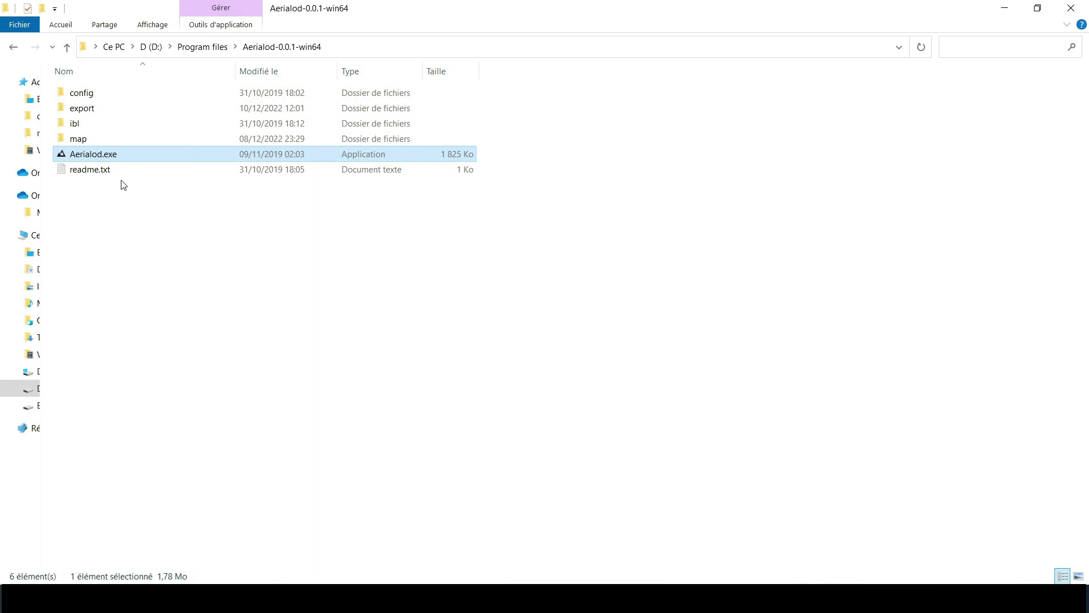
{"action": "double_click", "coordinate": [125, 158]}
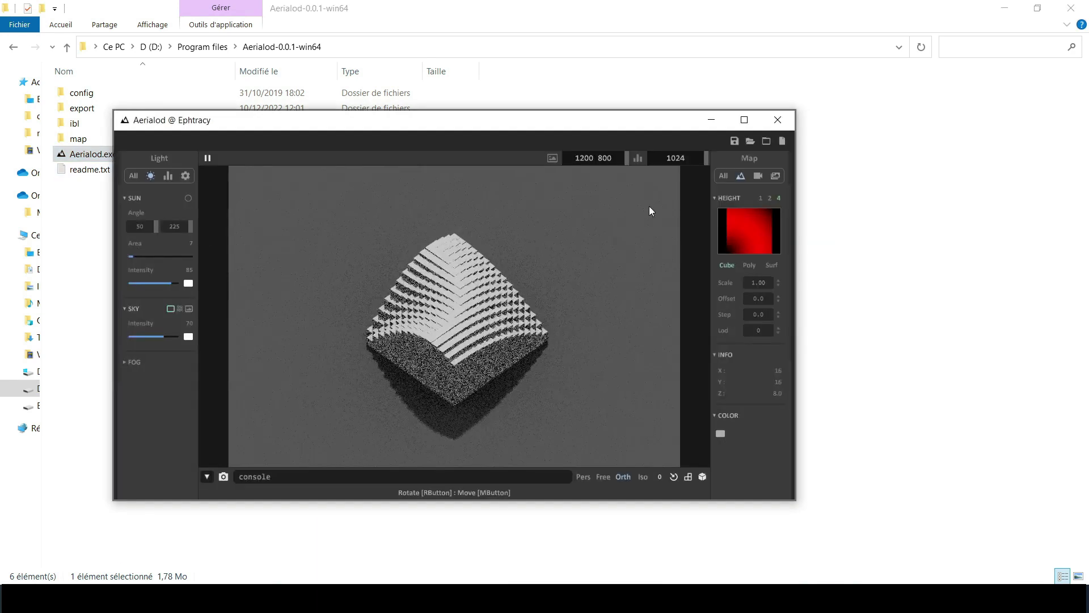
{"action": "left_click", "coordinate": [744, 119]}
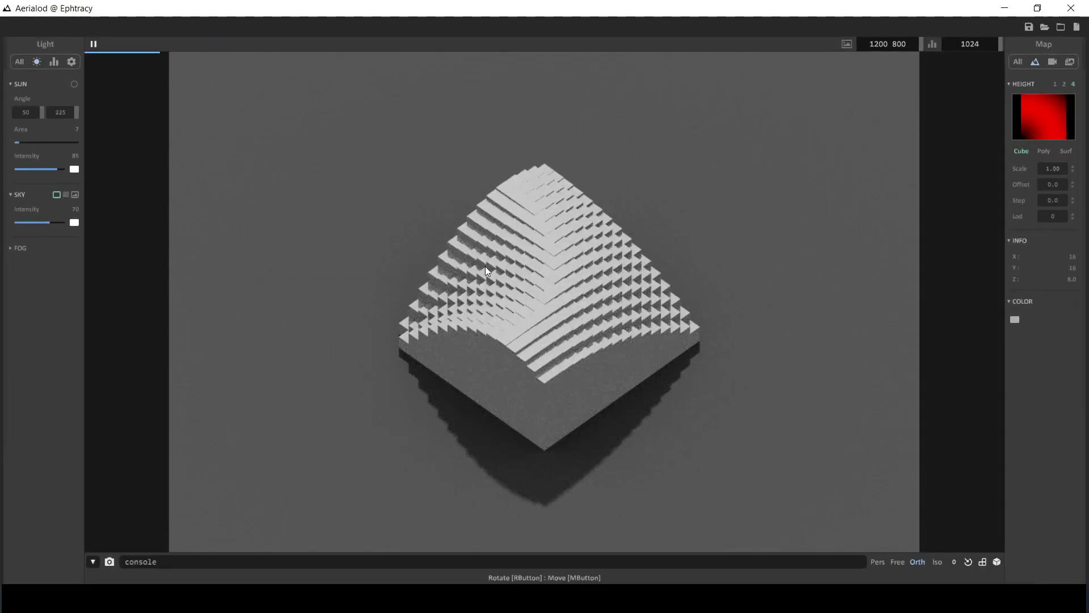
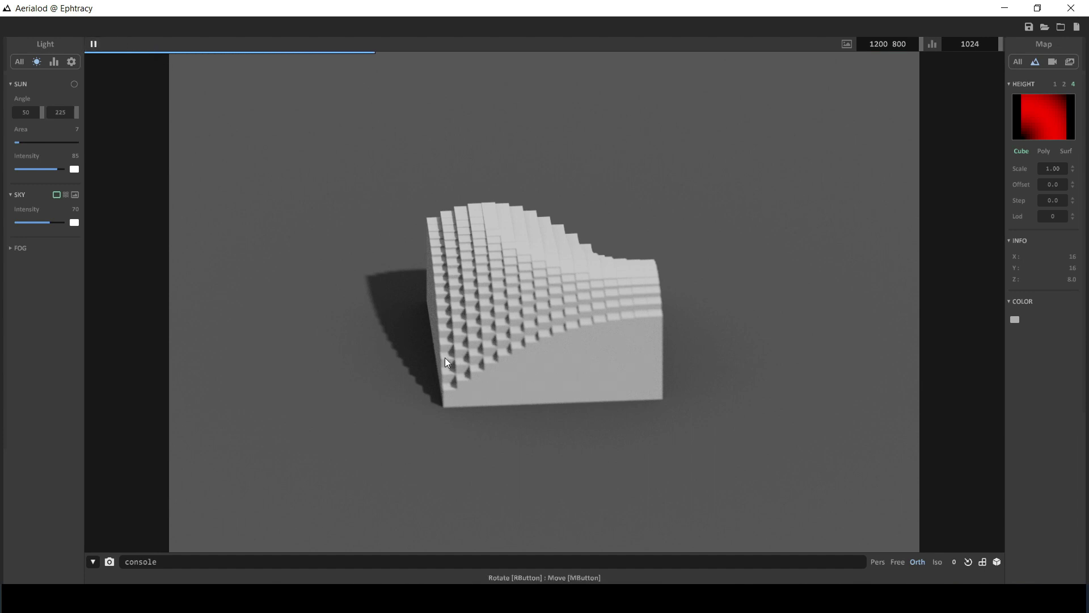
- Orbit around the default stepped height model to examine it from several sides
{"action": "right_click_drag", "start_coordinate": [445, 358], "coordinate": [581, 336]}
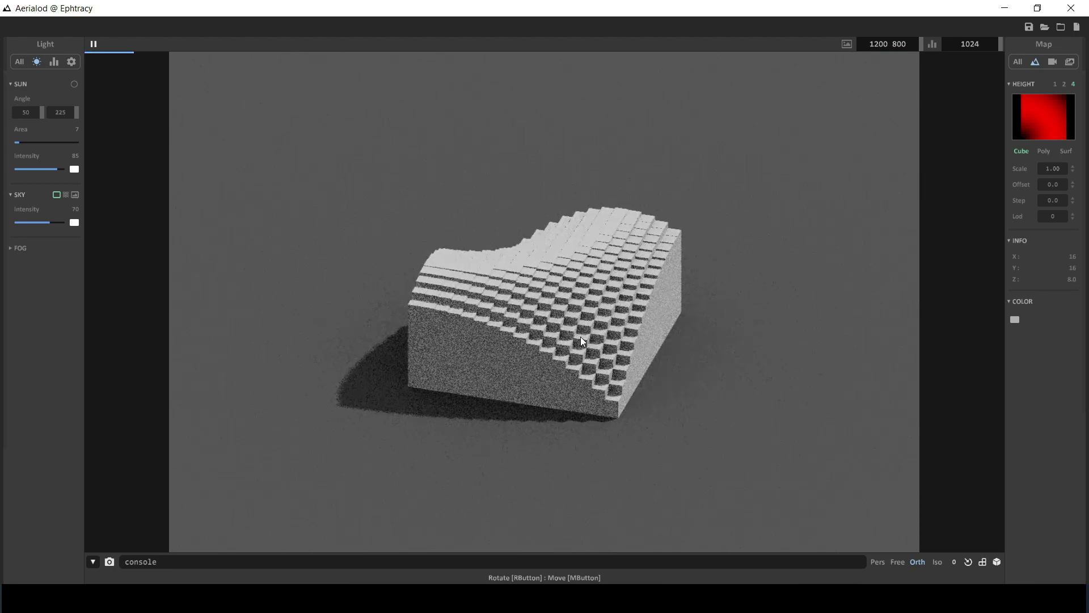
{"action": "right_click_drag", "start_coordinate": [729, 349], "coordinate": [499, 358]}
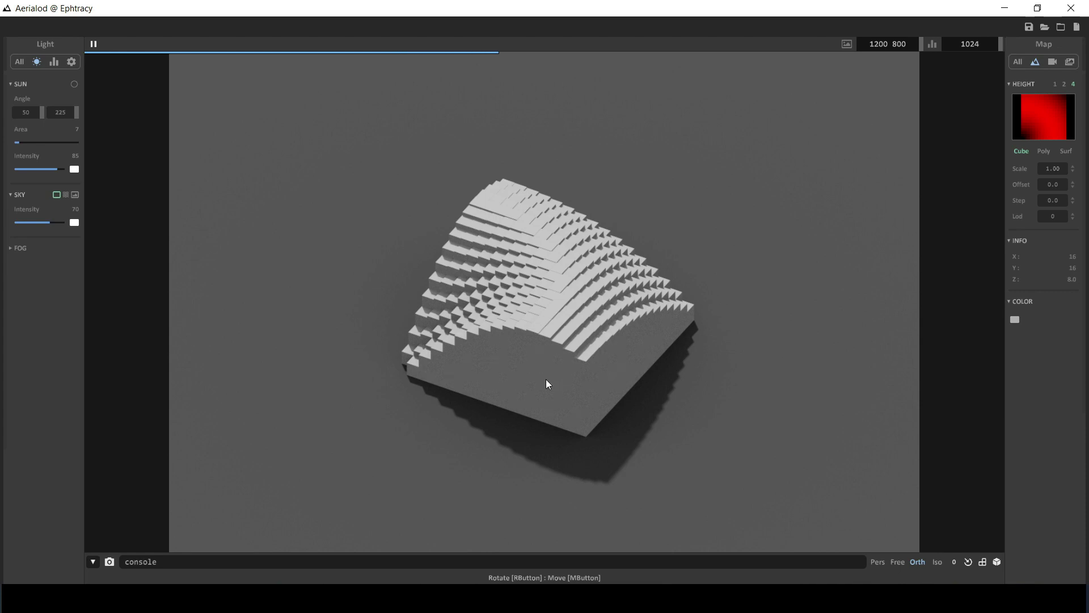
{"action": "right_click_drag", "start_coordinate": [518, 419], "coordinate": [615, 413]}
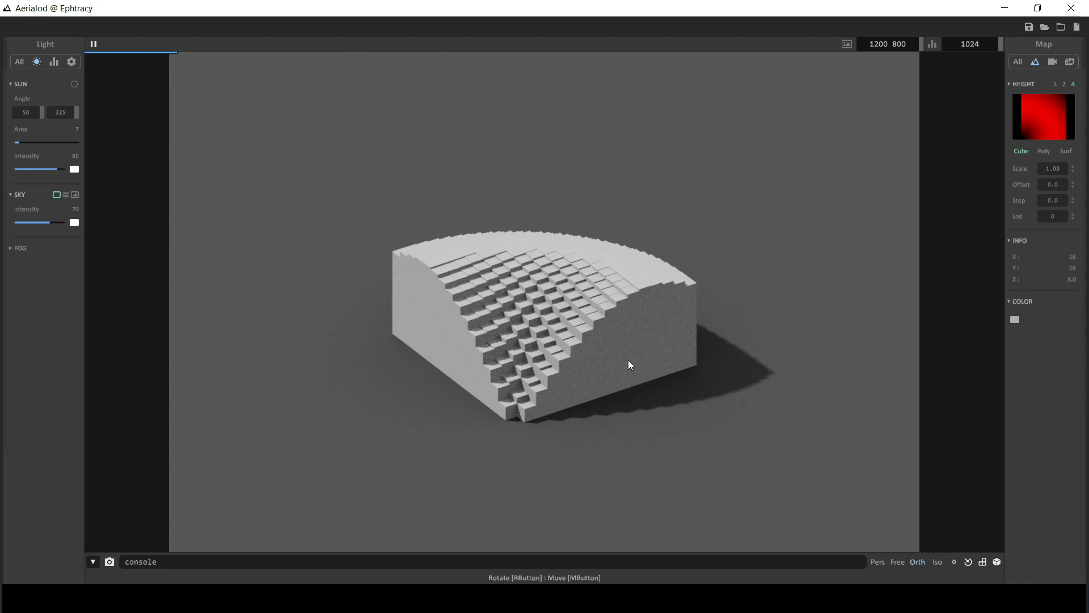
{"action": "right_click_drag", "start_coordinate": [629, 361], "coordinate": [605, 324]}
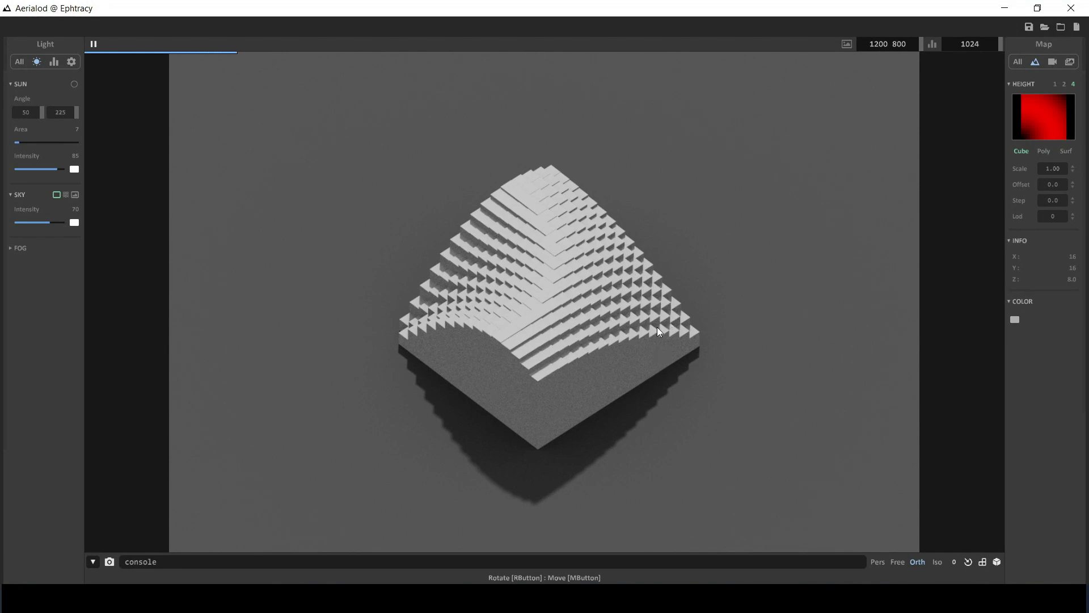
{"action": "right_click_drag", "start_coordinate": [663, 364], "coordinate": [611, 302]}
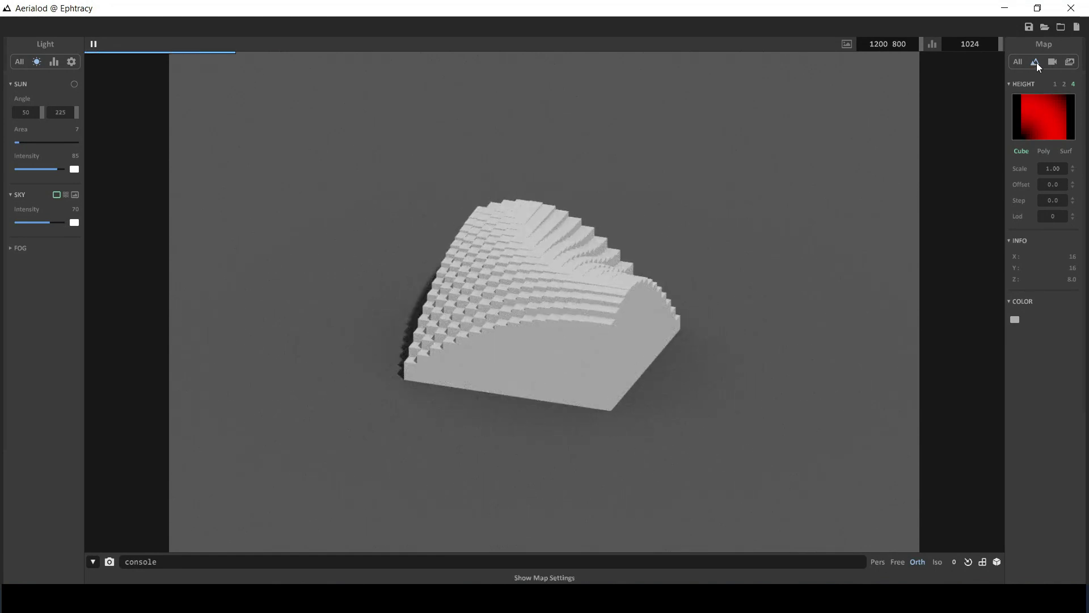
- Show all the map-side setting groups together and review them from the height settings through to export
{"action": "left_click", "coordinate": [1019, 62]}
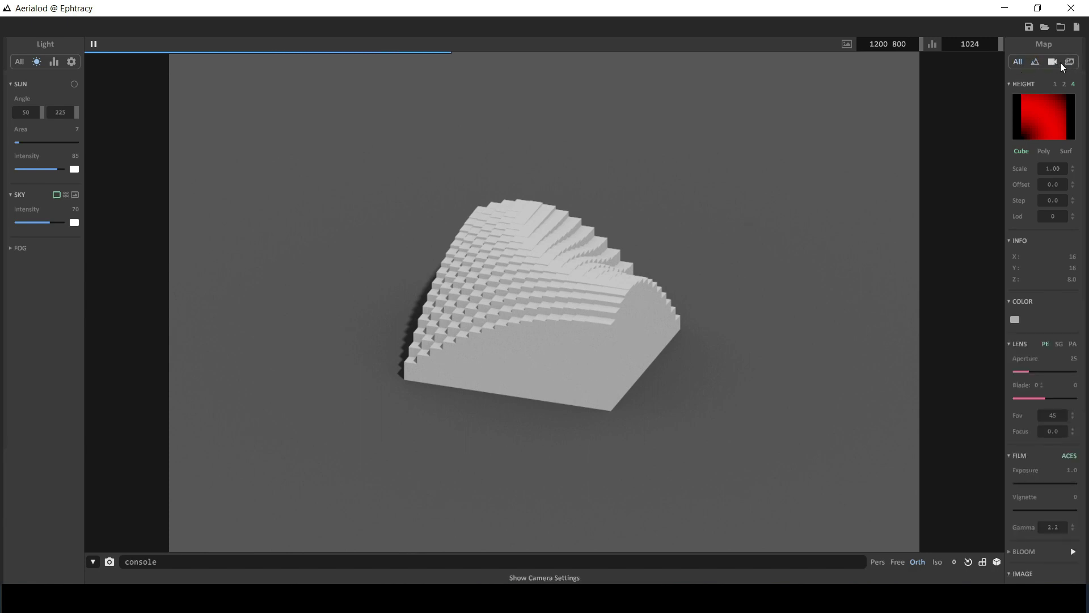
{"action": "scroll", "coordinate": [1043, 291], "scroll_direction": "down", "scroll_amount": 1}
{"action": "scroll", "coordinate": [1042, 290], "scroll_direction": "down", "scroll_amount": 5}
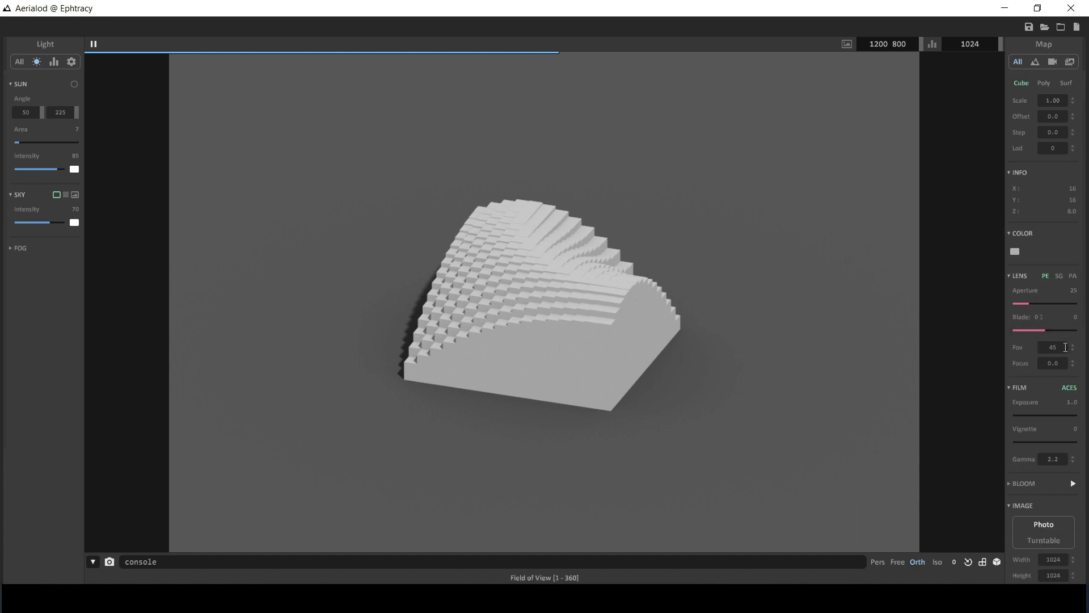
{"action": "scroll", "coordinate": [1055, 397], "scroll_direction": "up", "scroll_amount": 6}
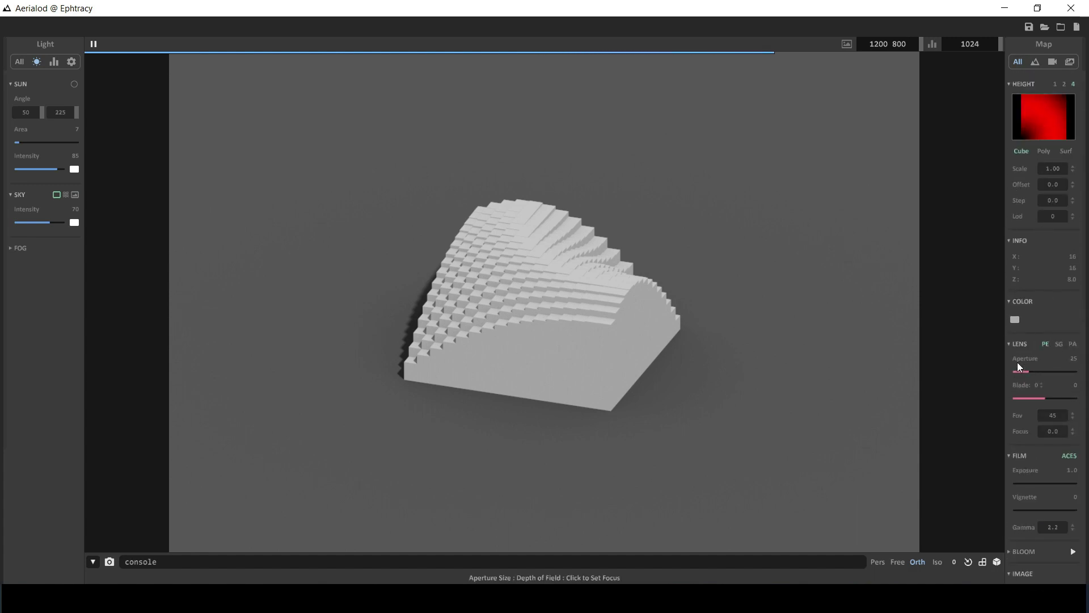
{"action": "scroll", "coordinate": [1035, 443], "scroll_direction": "down", "scroll_amount": 5}
{"action": "scroll", "coordinate": [1040, 431], "scroll_direction": "down", "scroll_amount": 3}
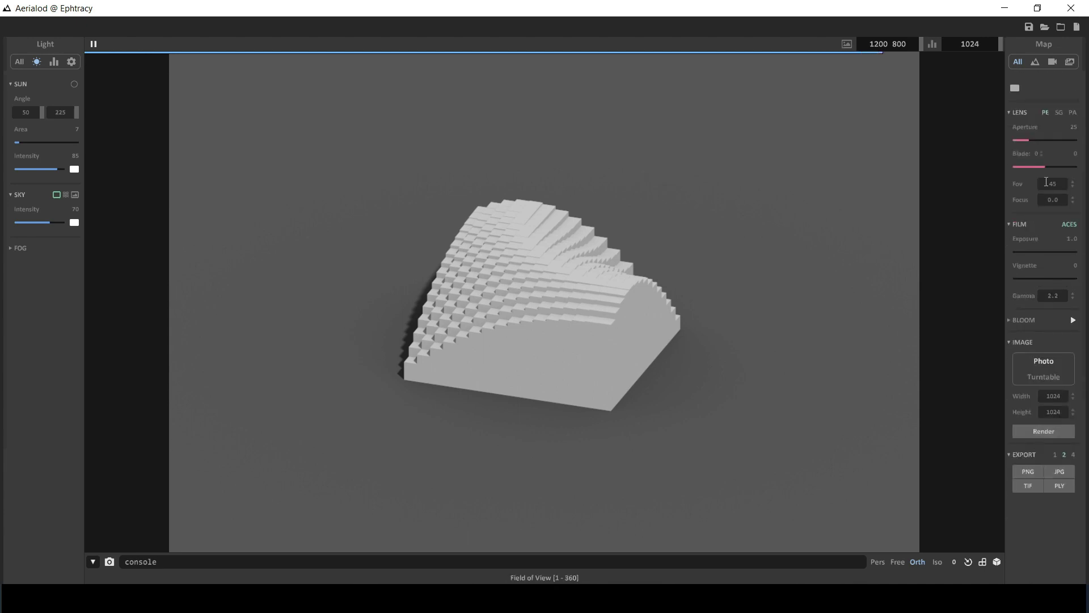
{"action": "scroll", "coordinate": [1042, 283], "scroll_direction": "up", "scroll_amount": 6}
{"action": "scroll", "coordinate": [1042, 350], "scroll_direction": "up", "scroll_amount": 2}
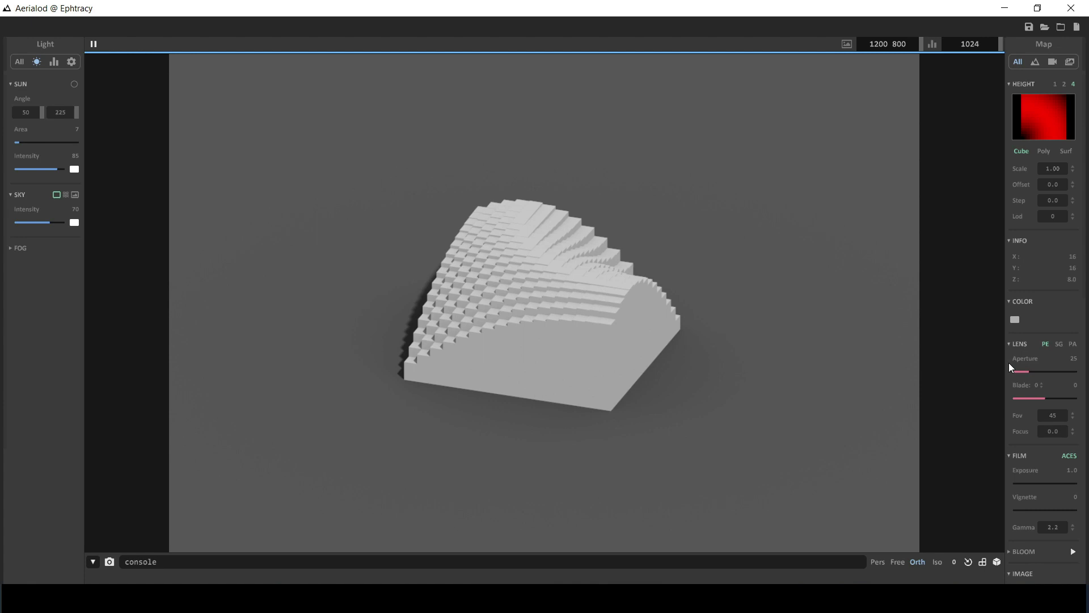
- Load SantaMonicaMountains.png from the map folder as the height map
{"action": "right_click_drag", "start_coordinate": [509, 332], "coordinate": [893, 209]}
{"action": "left_click", "coordinate": [1040, 112]}
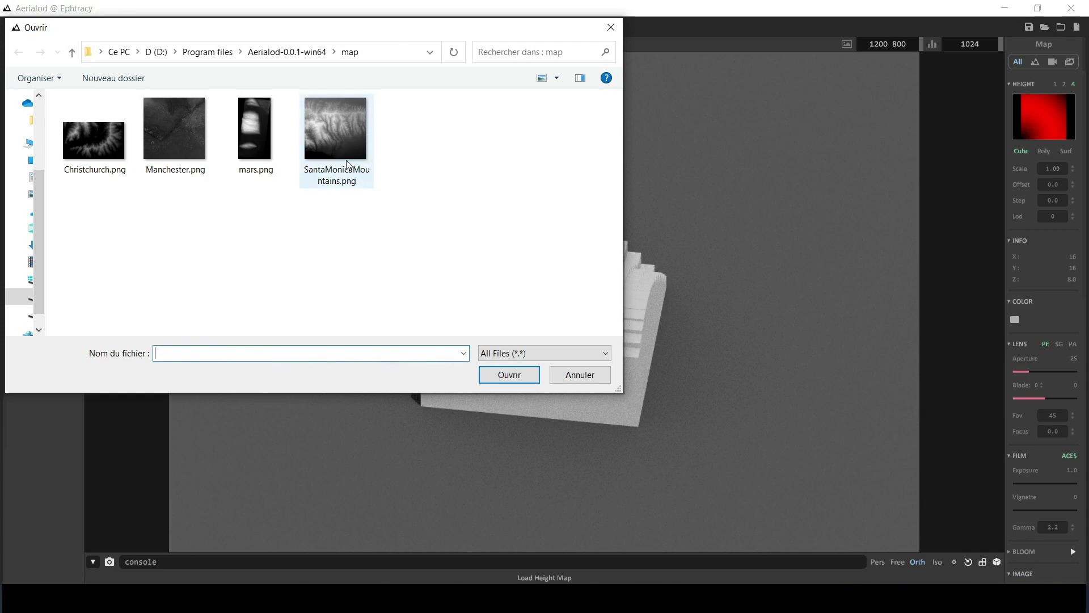
{"action": "left_click", "coordinate": [341, 139]}
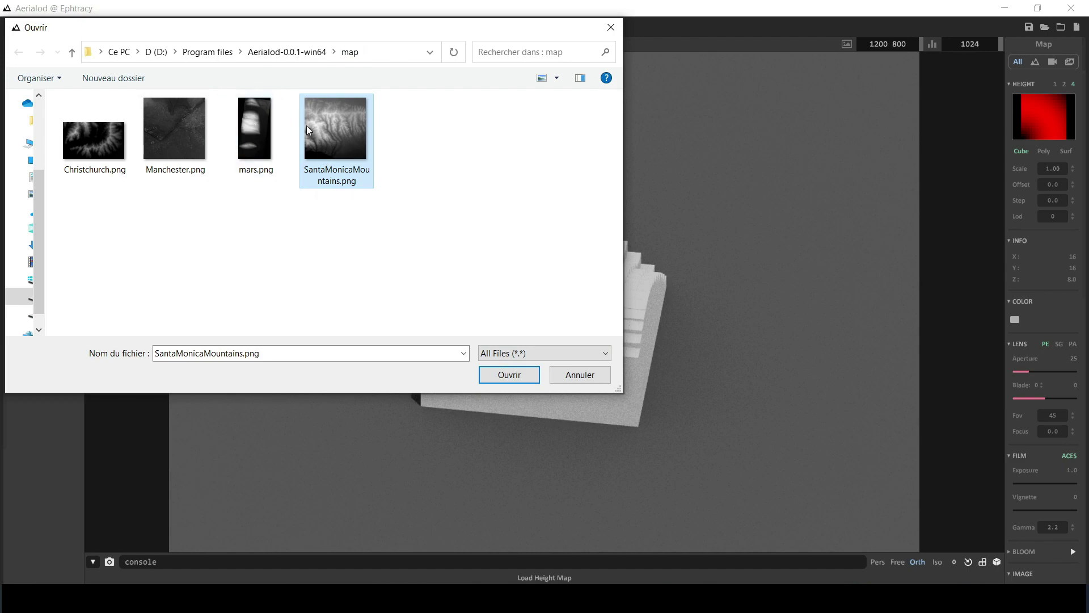
{"action": "left_click_drag", "start_coordinate": [326, 159], "coordinate": [417, 292]}
{"action": "left_click", "coordinate": [512, 376]}
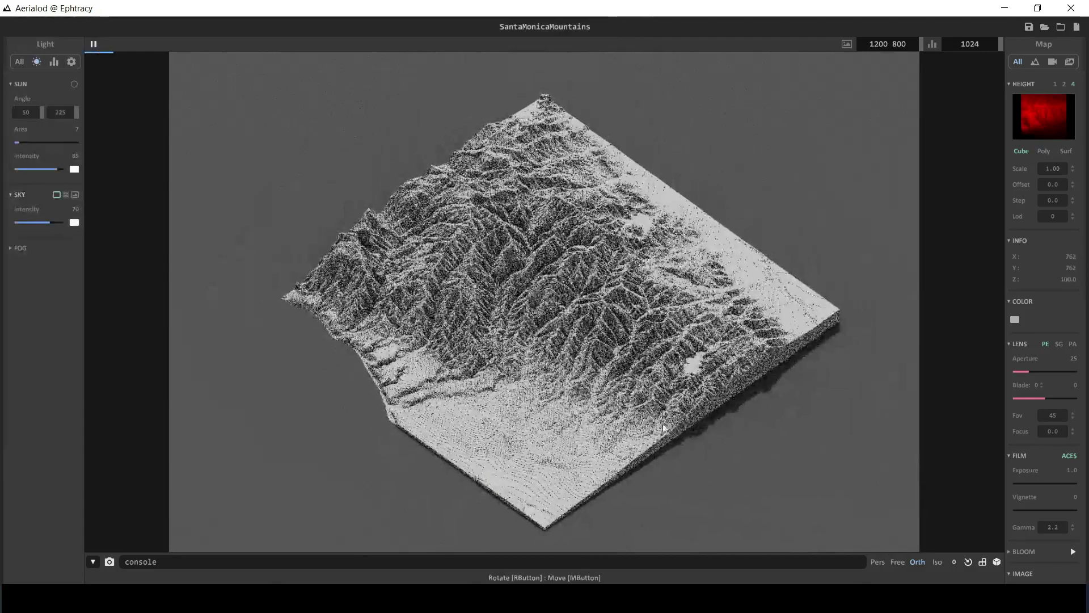
- Set the viewport image size to 1920 by 1080
{"action": "right_click_drag", "start_coordinate": [513, 383], "coordinate": [586, 357]}
{"action": "scroll", "coordinate": [662, 385], "scroll_direction": "up", "scroll_amount": 3}
{"action": "scroll", "coordinate": [586, 357], "scroll_direction": "up", "scroll_amount": 2}
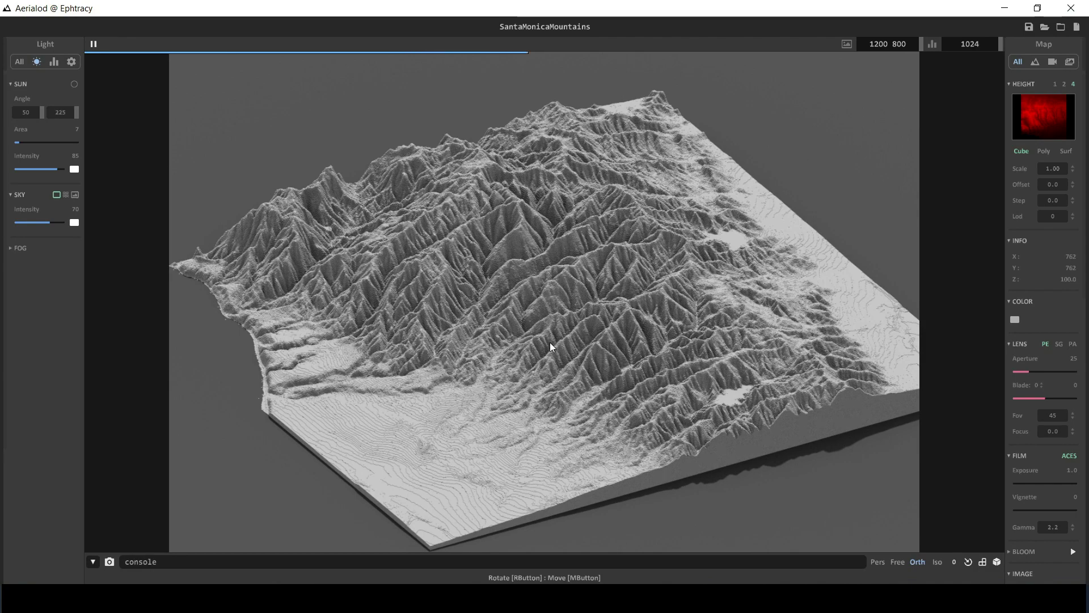
{"action": "right_click_drag", "start_coordinate": [508, 441], "coordinate": [596, 392]}
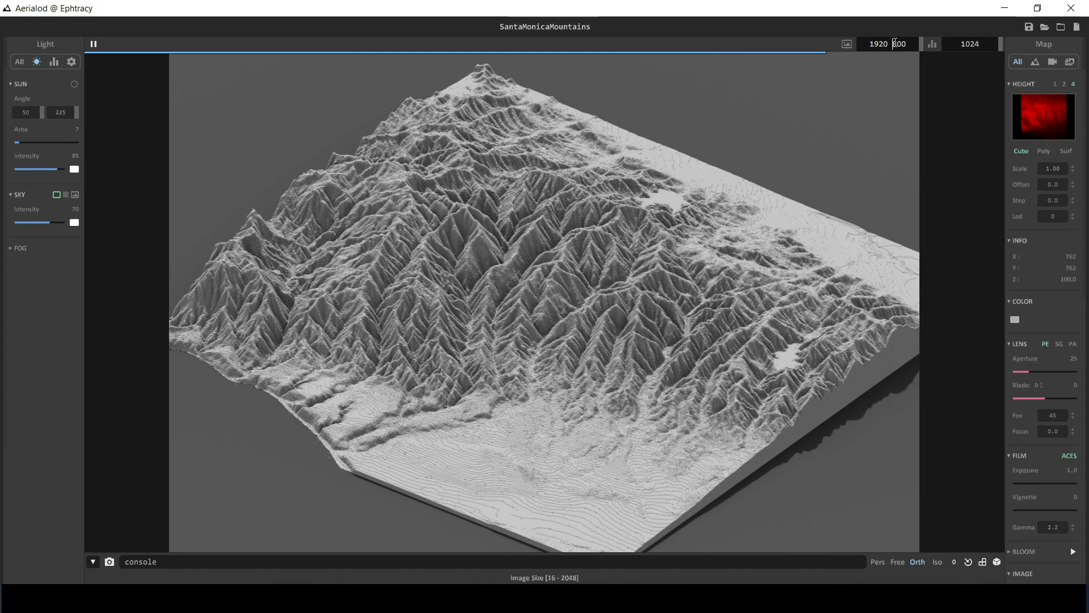
{"action": "double_click", "coordinate": [899, 44]}
{"action": "type", "text": "1080"}
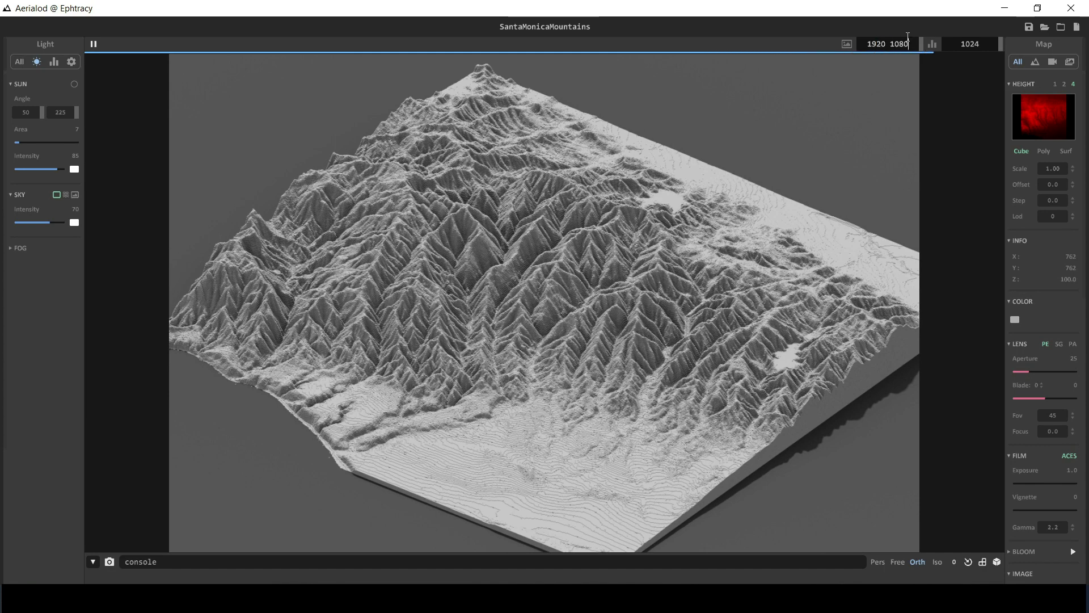
{"action": "key", "text": "Return"}
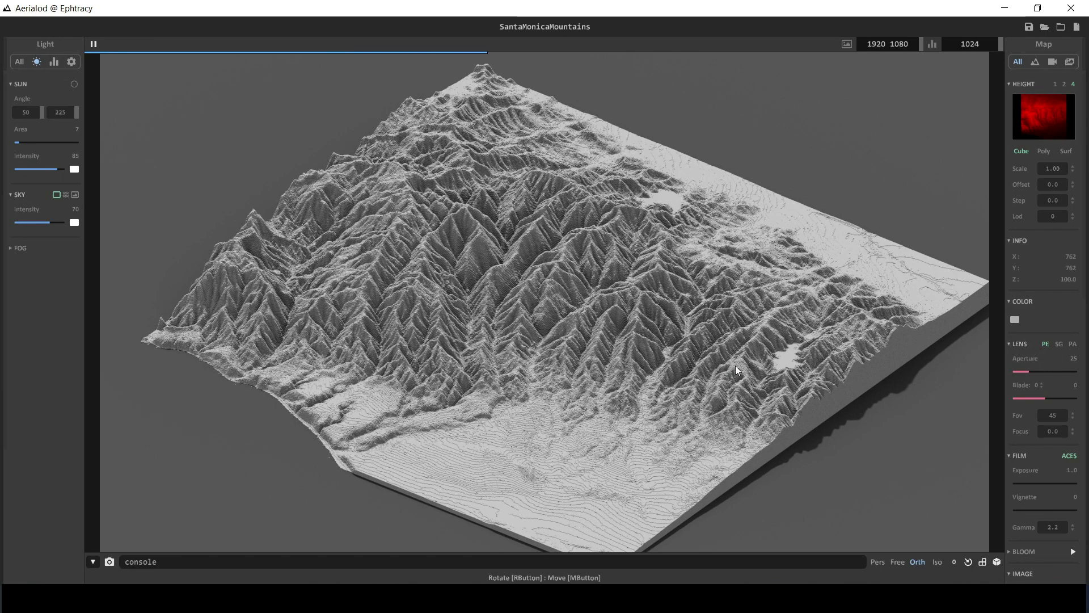
- Examine the terrain's mountain slopes up close to see the individual cubes they are built from
{"action": "right_click_drag", "start_coordinate": [736, 366], "coordinate": [717, 359]}
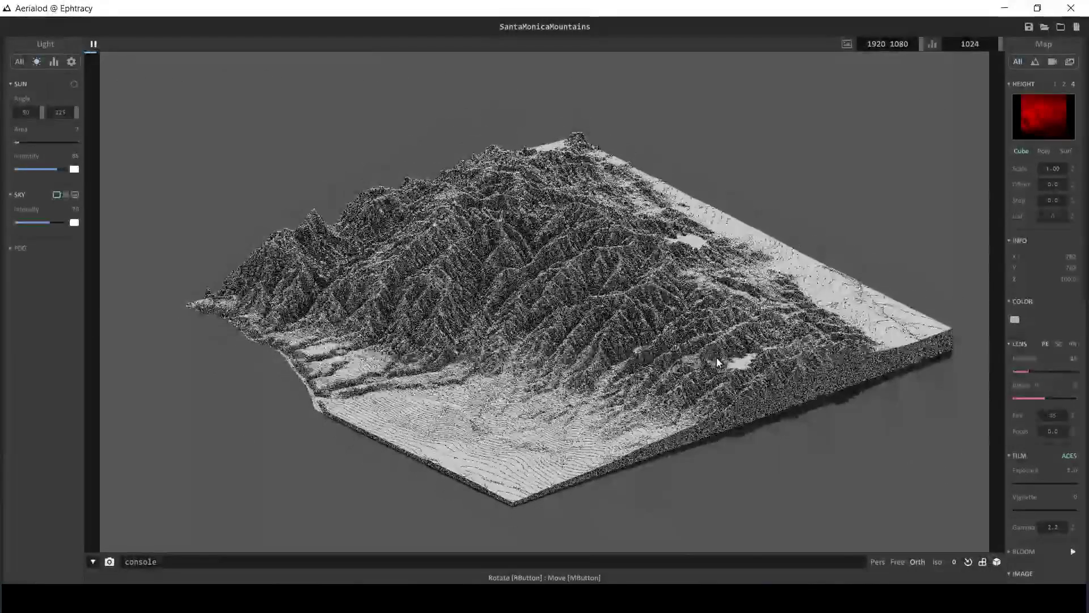
{"action": "scroll", "coordinate": [615, 361], "scroll_direction": "up", "scroll_amount": 5}
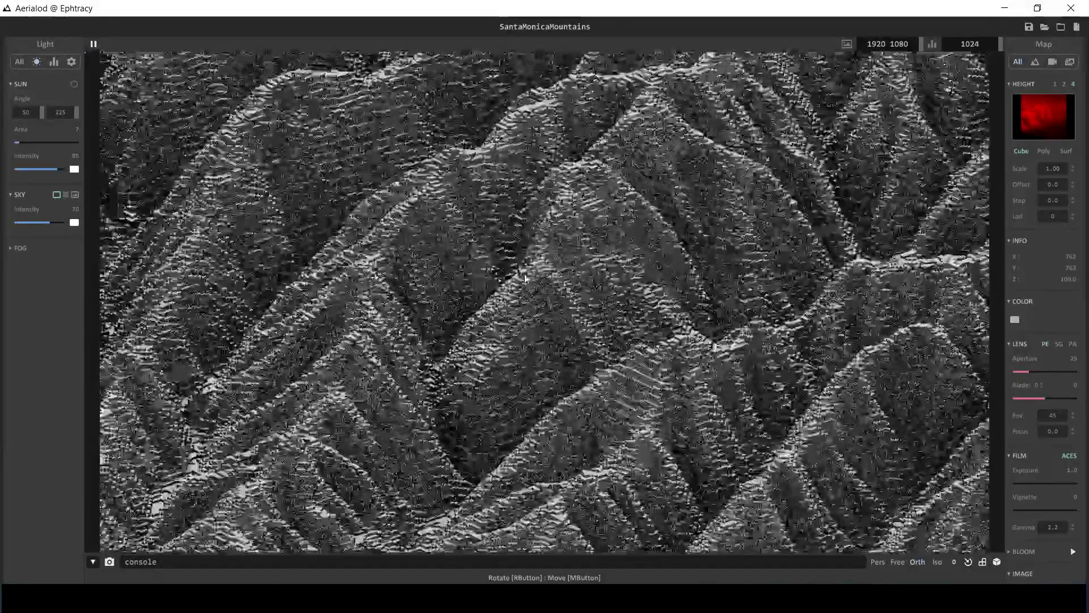
{"action": "scroll", "coordinate": [522, 278], "scroll_direction": "up", "scroll_amount": 5}
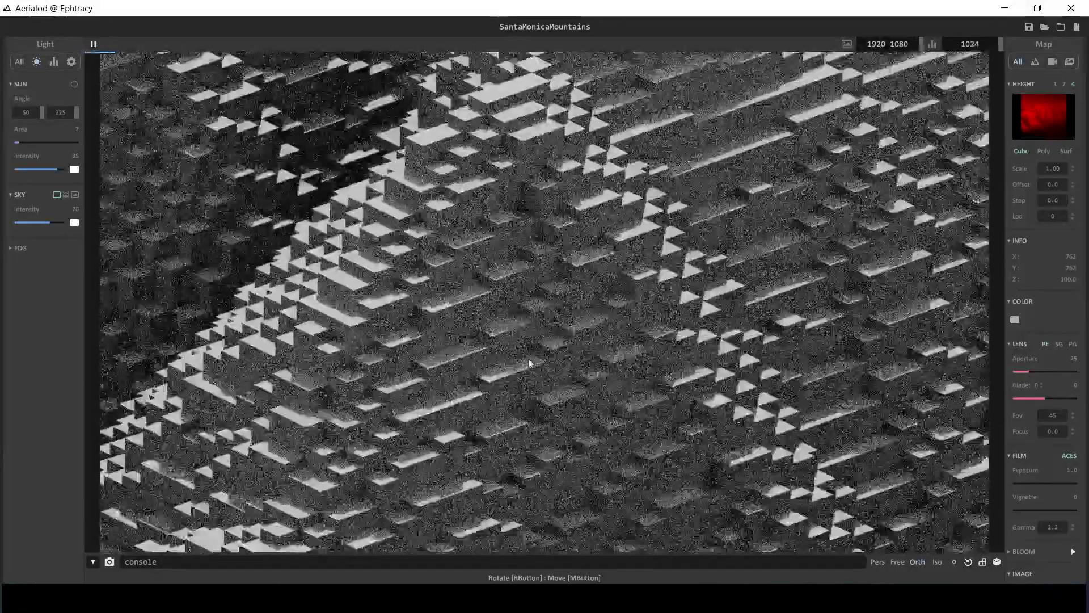
{"action": "mouse_move", "coordinate": [529, 359]}
{"action": "right_mouse_down"}
{"action": "mouse_move", "coordinate": [582, 380]}
{"action": "mouse_move", "coordinate": [582, 330]}
{"action": "mouse_move", "coordinate": [508, 170]}
{"action": "mouse_move", "coordinate": [527, 335]}
{"action": "mouse_move", "coordinate": [437, 289]}
{"action": "right_mouse_up"}
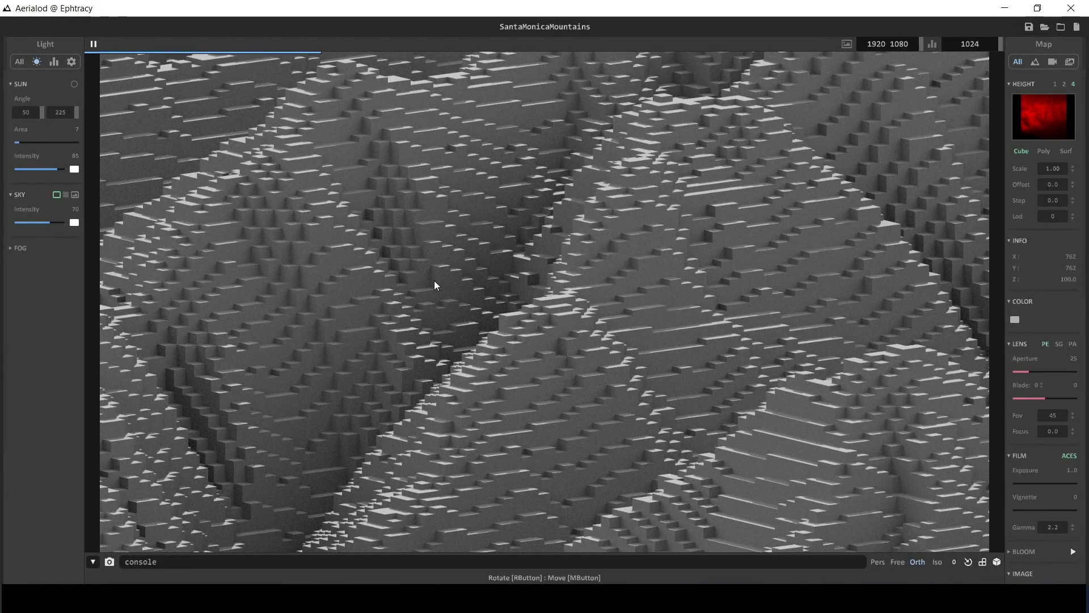
{"action": "scroll", "coordinate": [434, 281], "scroll_direction": "down", "scroll_amount": 3}
{"action": "scroll", "coordinate": [434, 283], "scroll_direction": "up", "scroll_amount": 3}
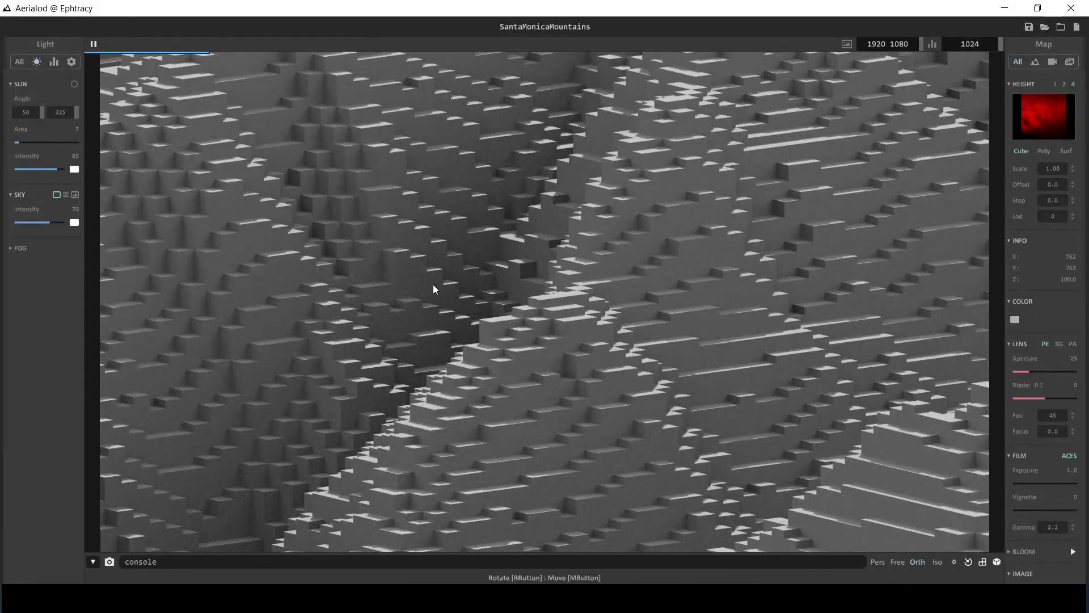
{"action": "scroll", "coordinate": [396, 359], "scroll_direction": "down", "scroll_amount": 5}
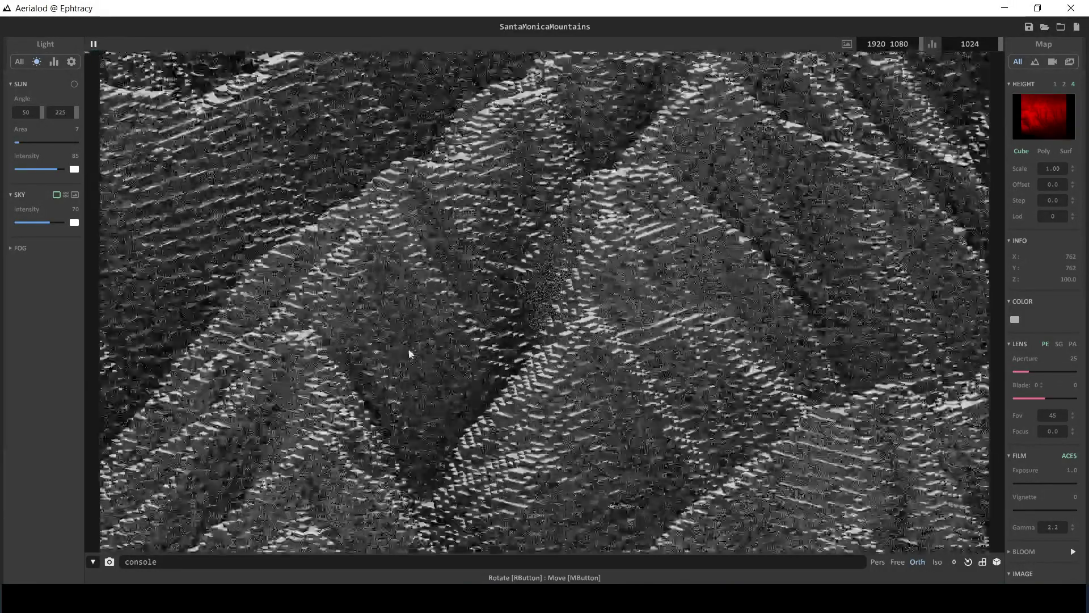
{"action": "scroll", "coordinate": [409, 353], "scroll_direction": "up", "scroll_amount": 2}
{"action": "right_click_drag", "start_coordinate": [408, 348], "coordinate": [411, 379]}
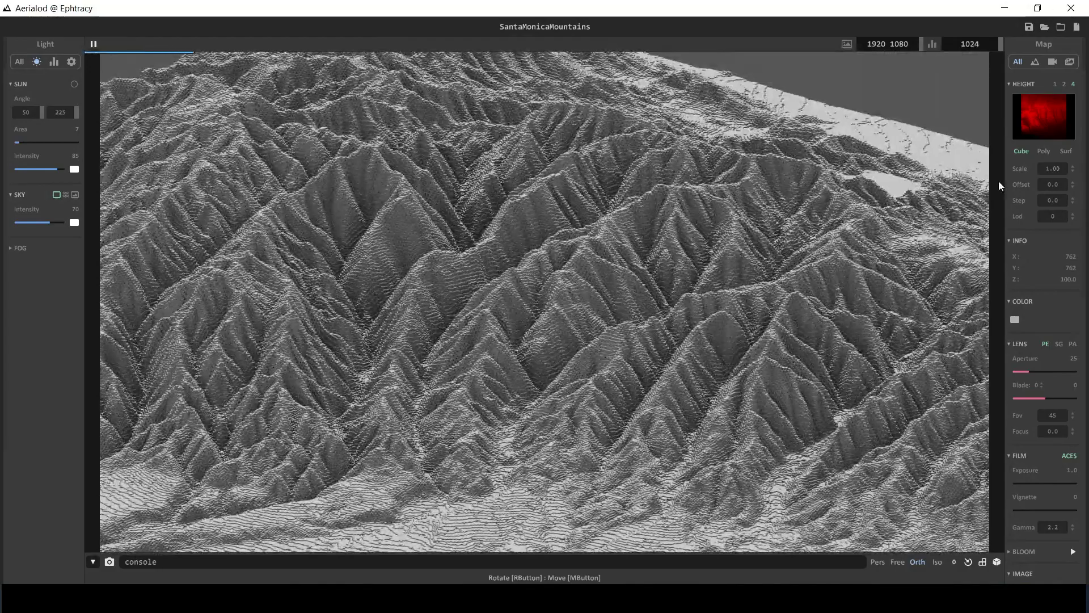
- With the whole terrain in view, raise its height scale to about 2.28
{"action": "scroll", "coordinate": [669, 293], "scroll_direction": "down", "scroll_amount": 5}
{"action": "scroll", "coordinate": [580, 359], "scroll_direction": "up", "scroll_amount": 3}
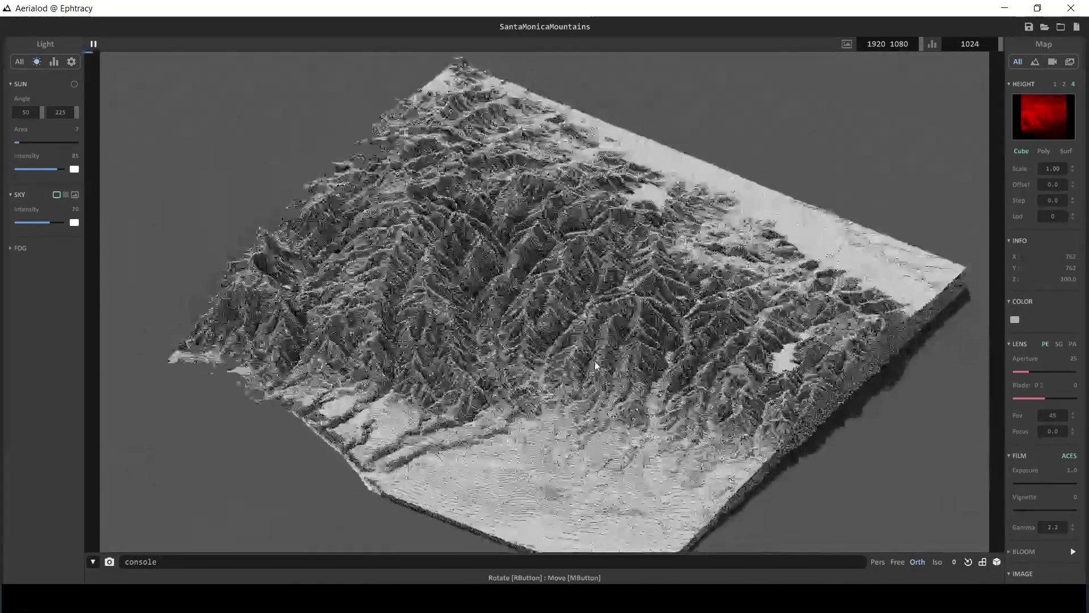
{"action": "mouse_move", "coordinate": [595, 360]}
{"action": "right_mouse_down"}
{"action": "mouse_move", "coordinate": [569, 375]}
{"action": "mouse_move", "coordinate": [588, 363]}
{"action": "right_mouse_up"}
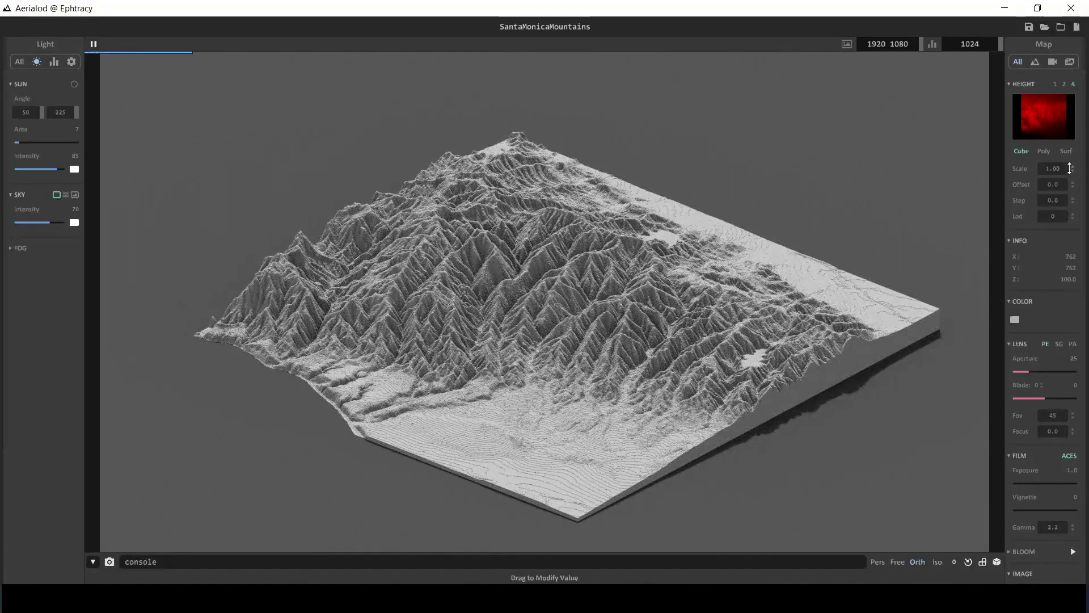
{"action": "left_click_drag", "start_coordinate": [1072, 169], "coordinate": [1073, 142]}
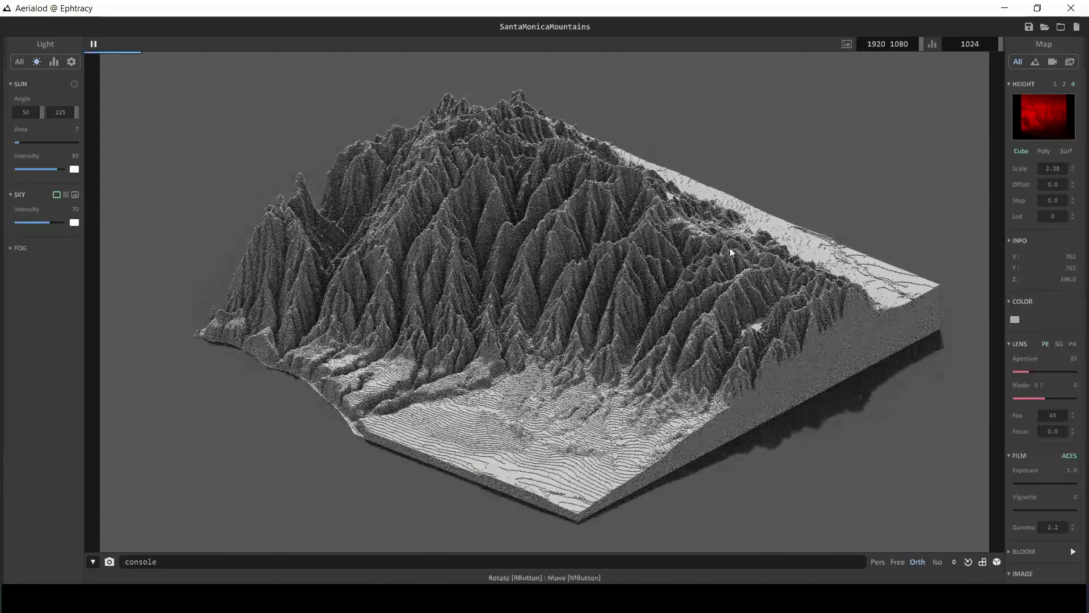
- Raise the terrain's height offset to give the block a thick solid base
{"action": "scroll", "coordinate": [469, 332], "scroll_direction": "up", "scroll_amount": 5}
{"action": "right_click_drag", "start_coordinate": [477, 352], "coordinate": [409, 345]}
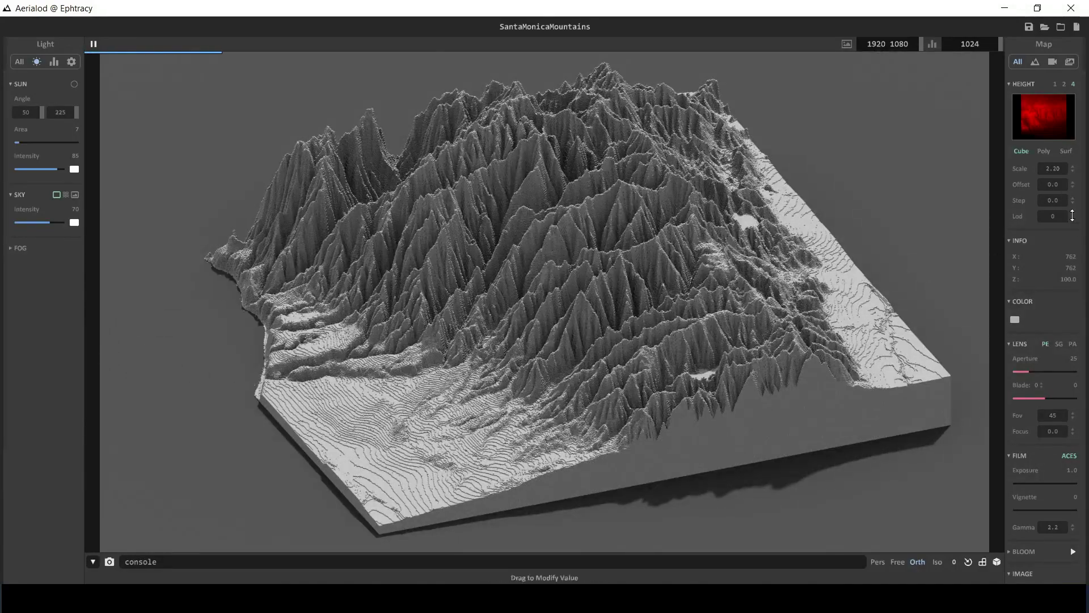
{"action": "left_click_drag", "start_coordinate": [1073, 187], "coordinate": [1078, 137]}
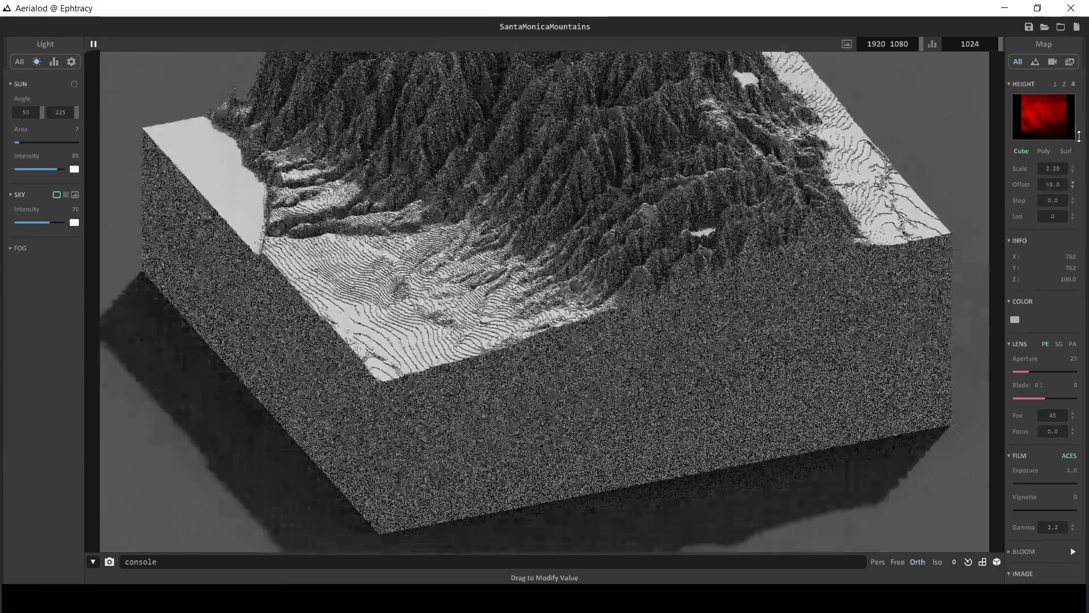
{"action": "scroll", "coordinate": [481, 331], "scroll_direction": "down", "scroll_amount": 3}
{"action": "right_click_drag", "start_coordinate": [439, 419], "coordinate": [388, 417]}
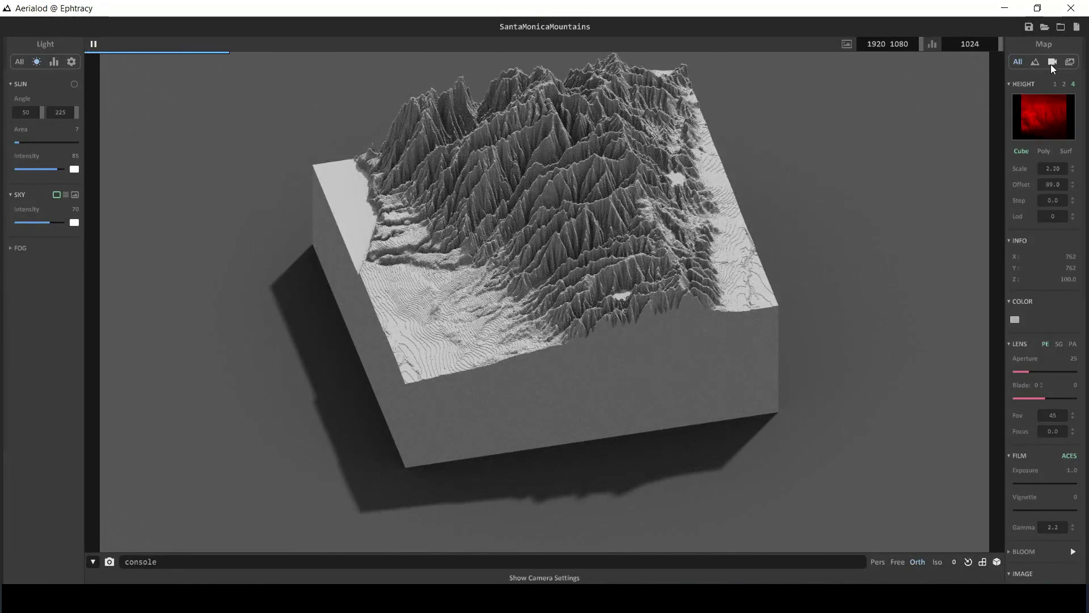
- Look through the map settings down to the lens, film, image and export options
{"action": "scroll", "coordinate": [1011, 253], "scroll_direction": "down", "scroll_amount": 1}
{"action": "scroll", "coordinate": [999, 325], "scroll_direction": "down", "scroll_amount": 2}
{"action": "scroll", "coordinate": [999, 326], "scroll_direction": "down", "scroll_amount": 2}
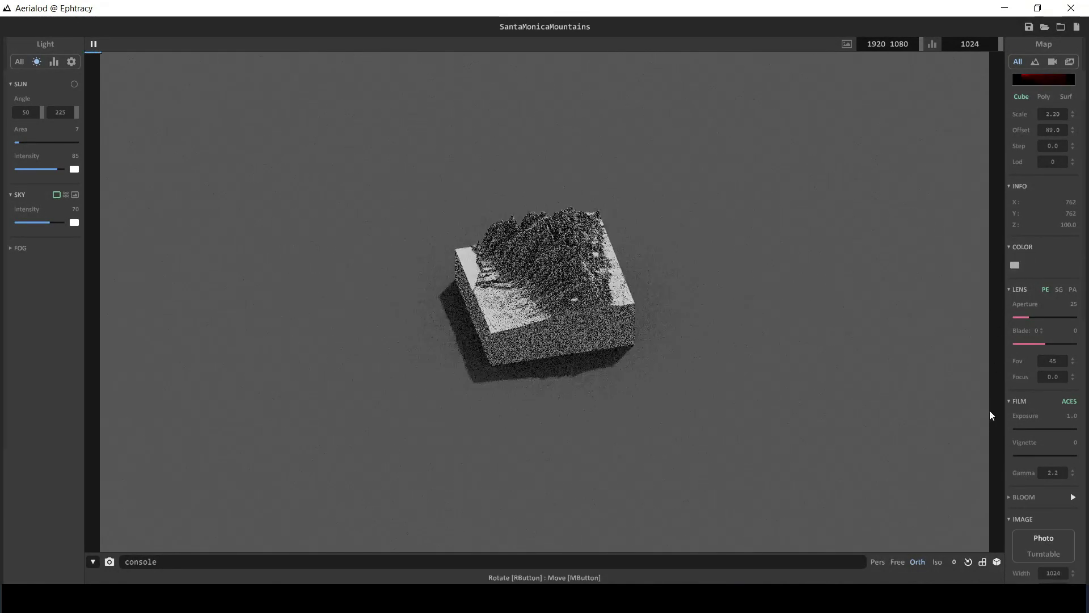
{"action": "scroll", "coordinate": [1027, 417], "scroll_direction": "down", "scroll_amount": 5}
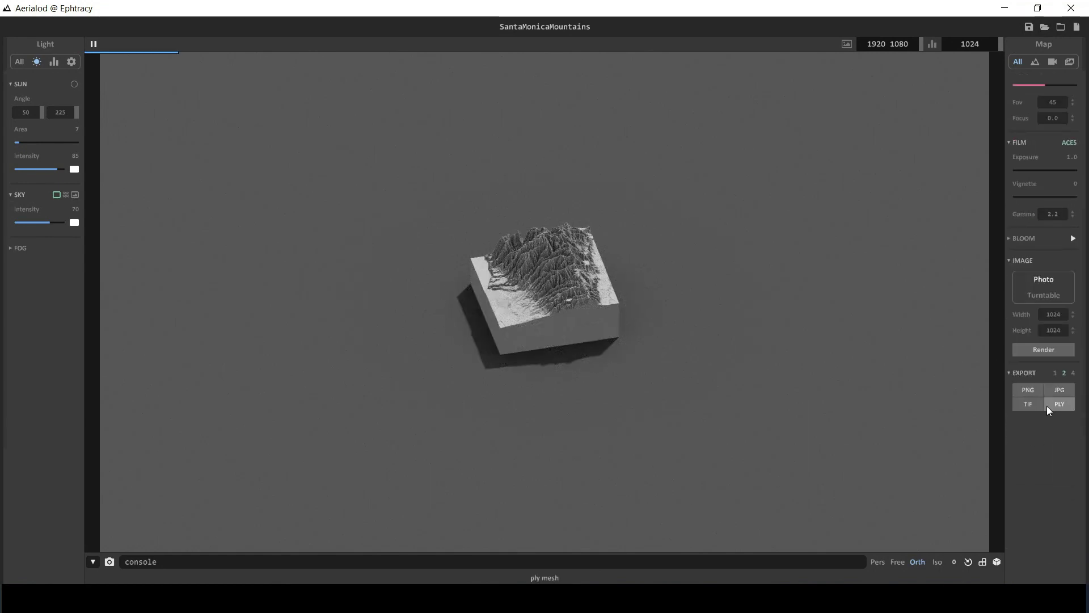
- Examine the raised terrain block from several angles, including its side walls, mountain slopes and flat plains
{"action": "scroll", "coordinate": [556, 293], "scroll_direction": "up", "scroll_amount": 3}
{"action": "scroll", "coordinate": [509, 375], "scroll_direction": "up", "scroll_amount": 2}
{"action": "right_click_drag", "start_coordinate": [509, 376], "coordinate": [570, 321]}
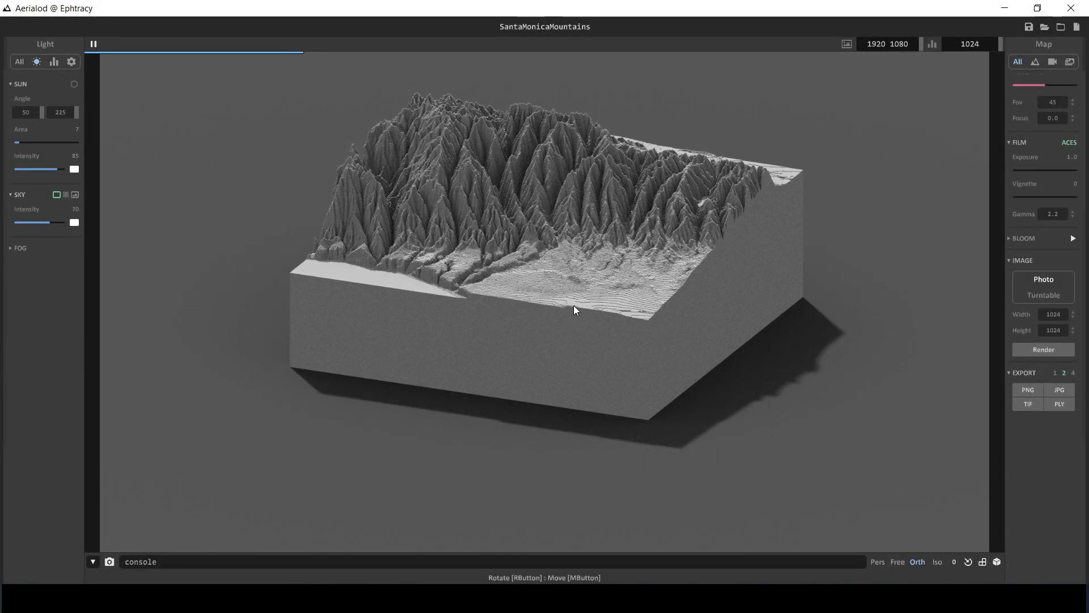
{"action": "right_click_drag", "start_coordinate": [644, 284], "coordinate": [627, 319]}
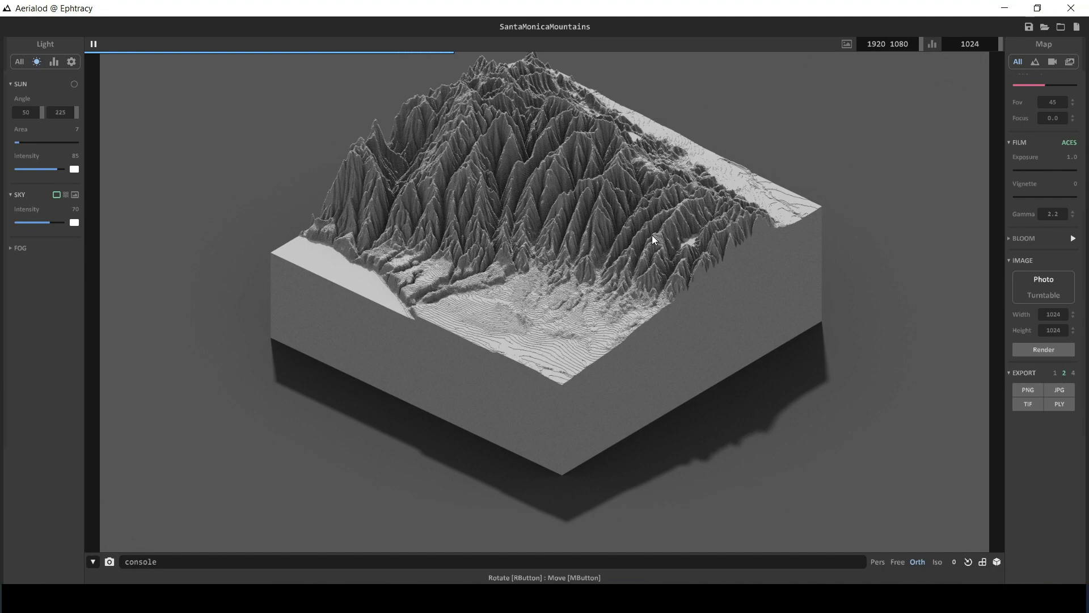
{"action": "right_click_drag", "start_coordinate": [651, 235], "coordinate": [580, 189]}
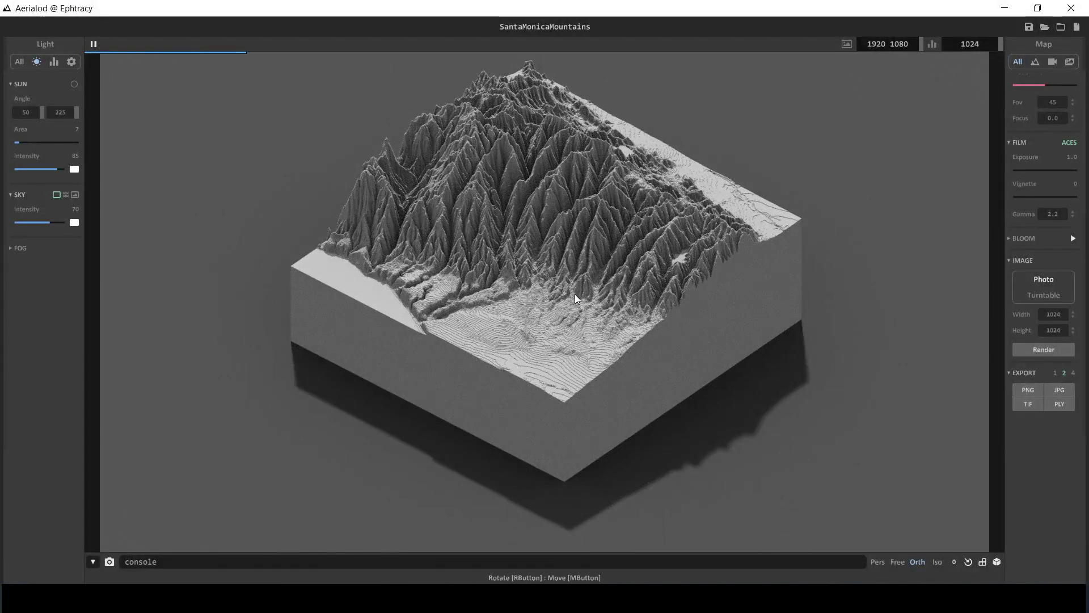
{"action": "scroll", "coordinate": [574, 294], "scroll_direction": "up", "scroll_amount": 2}
{"action": "scroll", "coordinate": [574, 283], "scroll_direction": "down", "scroll_amount": 2}
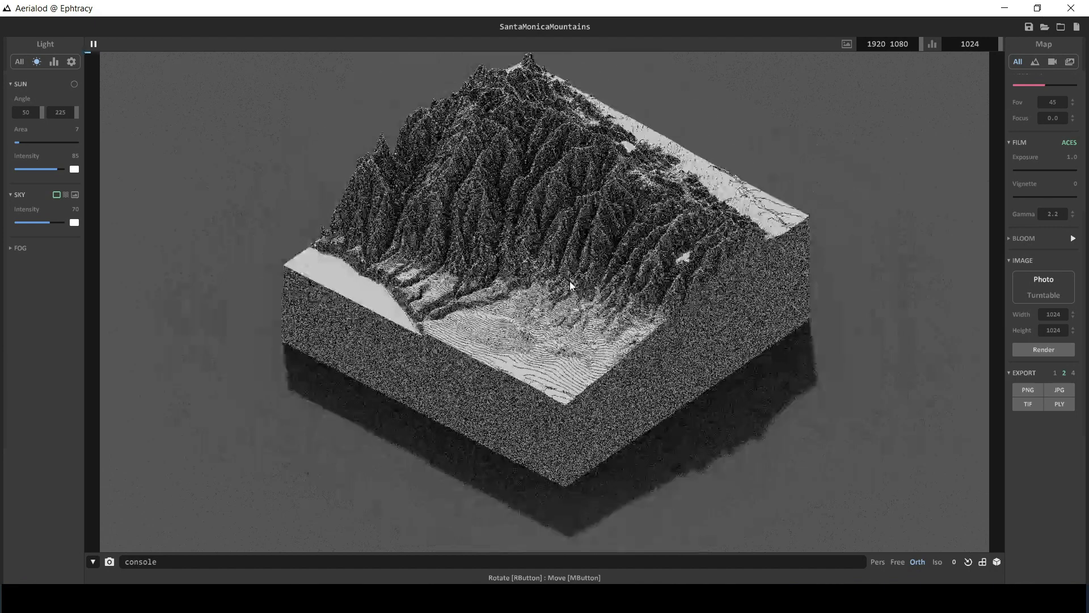
{"action": "right_click_drag", "start_coordinate": [569, 281], "coordinate": [473, 355]}
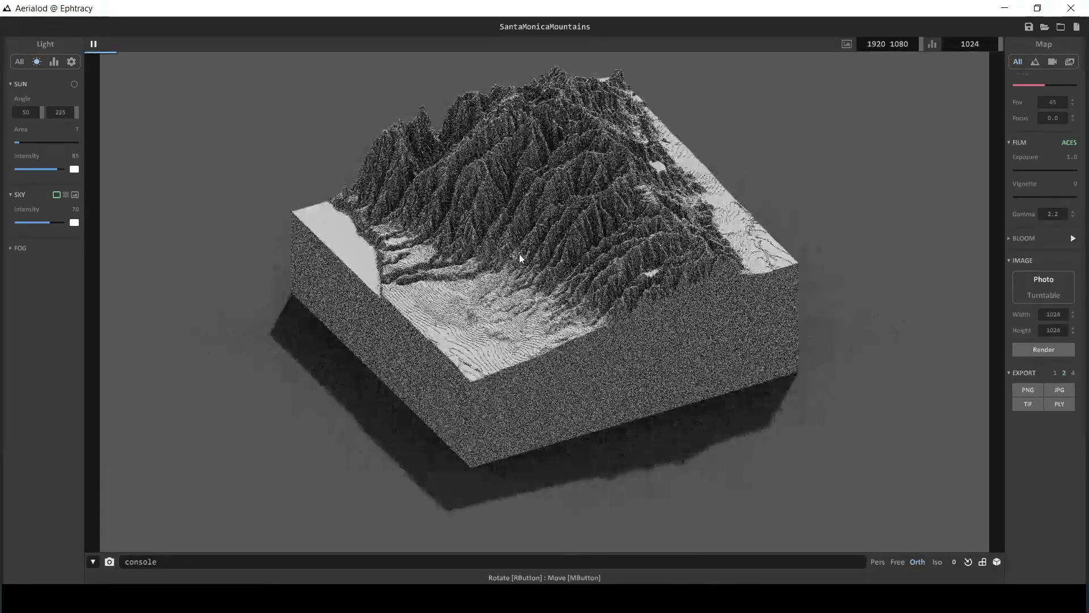
{"action": "scroll", "coordinate": [566, 227], "scroll_direction": "down", "scroll_amount": 1}
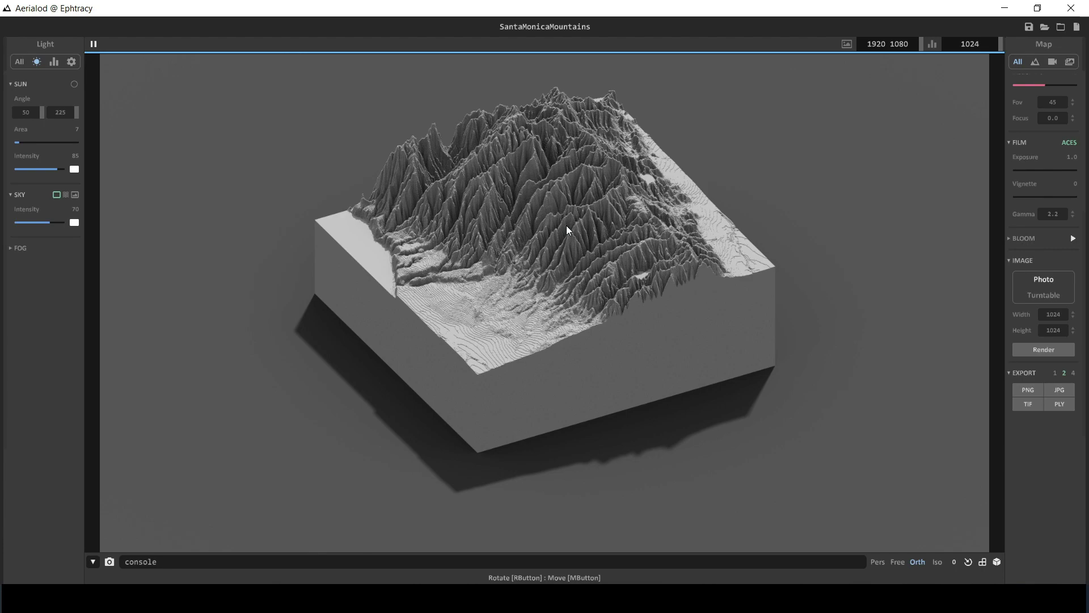
{"action": "scroll", "coordinate": [522, 244], "scroll_direction": "up", "scroll_amount": 1}
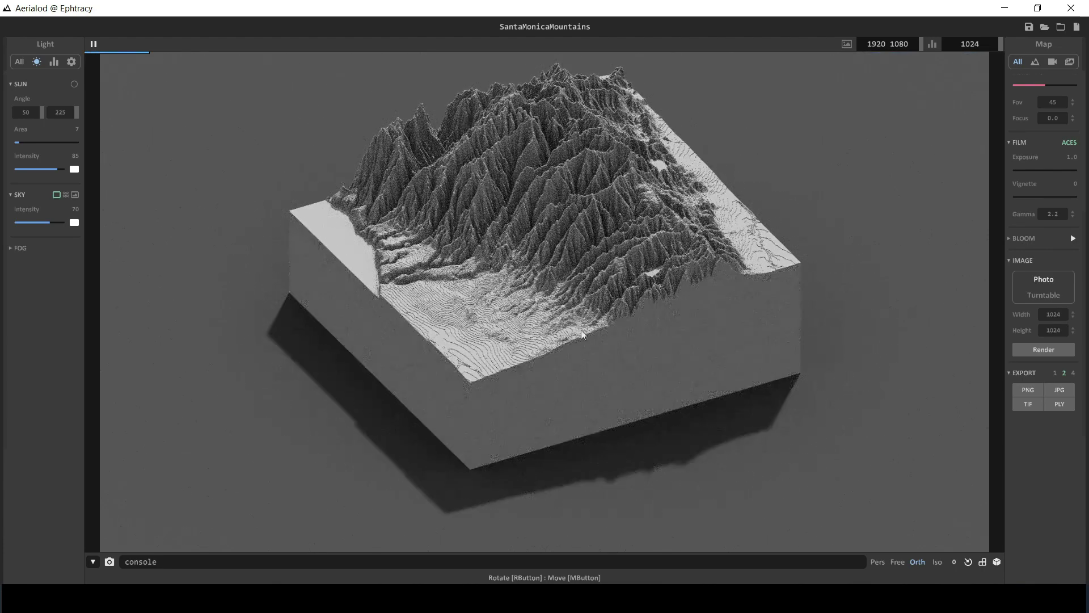
{"action": "right_click_drag", "start_coordinate": [583, 335], "coordinate": [598, 246]}
{"action": "scroll", "coordinate": [1050, 141], "scroll_direction": "up", "scroll_amount": 1}
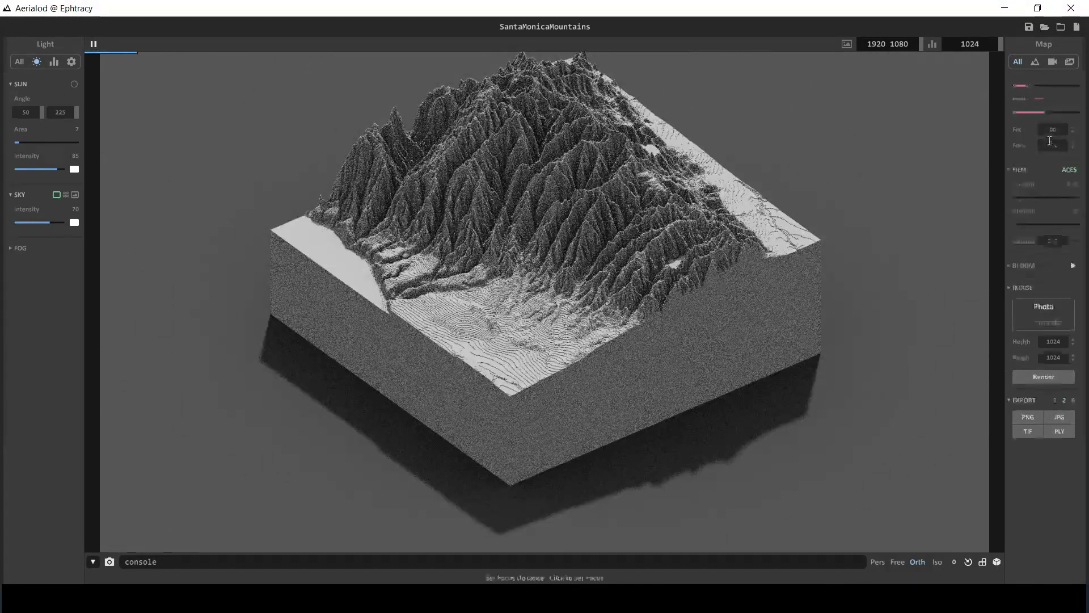
- Set the terrain's height offset to 5
{"action": "scroll", "coordinate": [1054, 147], "scroll_direction": "up", "scroll_amount": 5}
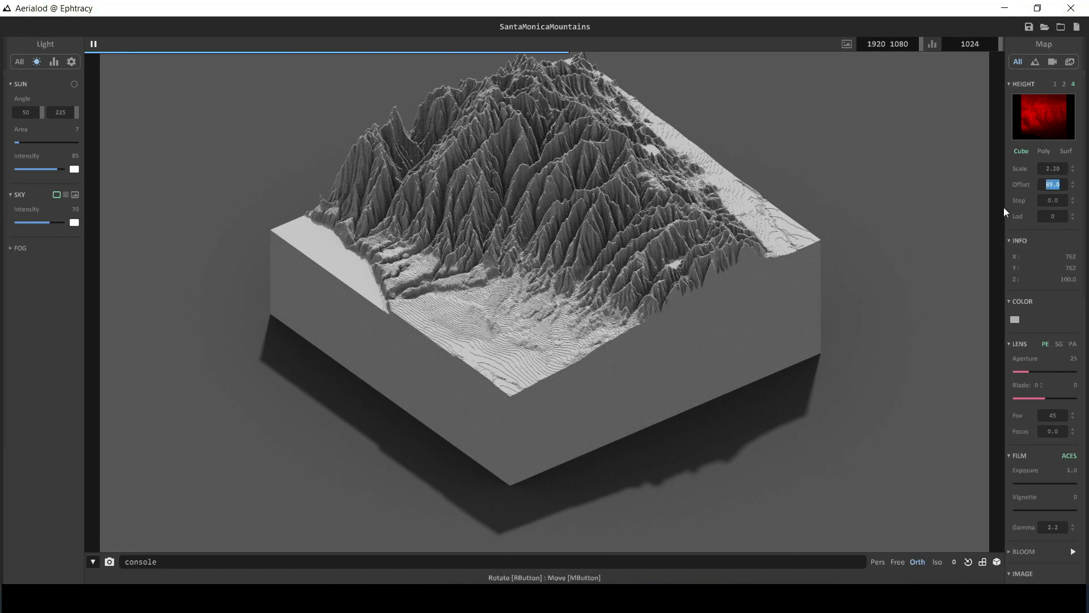
{"action": "type", "text": "5"}
{"action": "key", "text": "Return"}
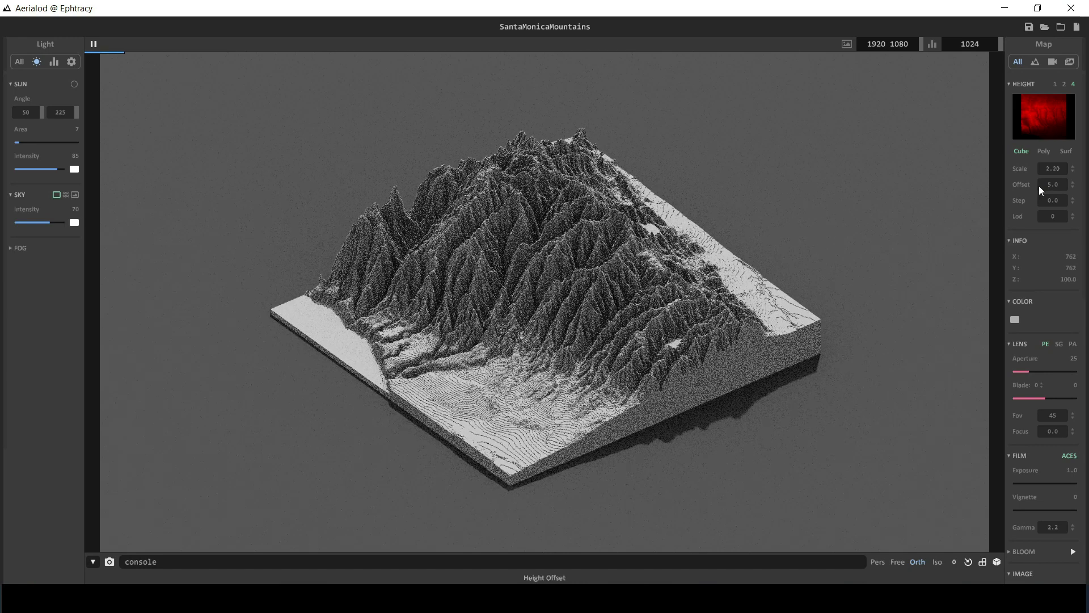
- Try the terrain's height scale at 0 and at 2
{"action": "left_click", "coordinate": [1053, 168]}
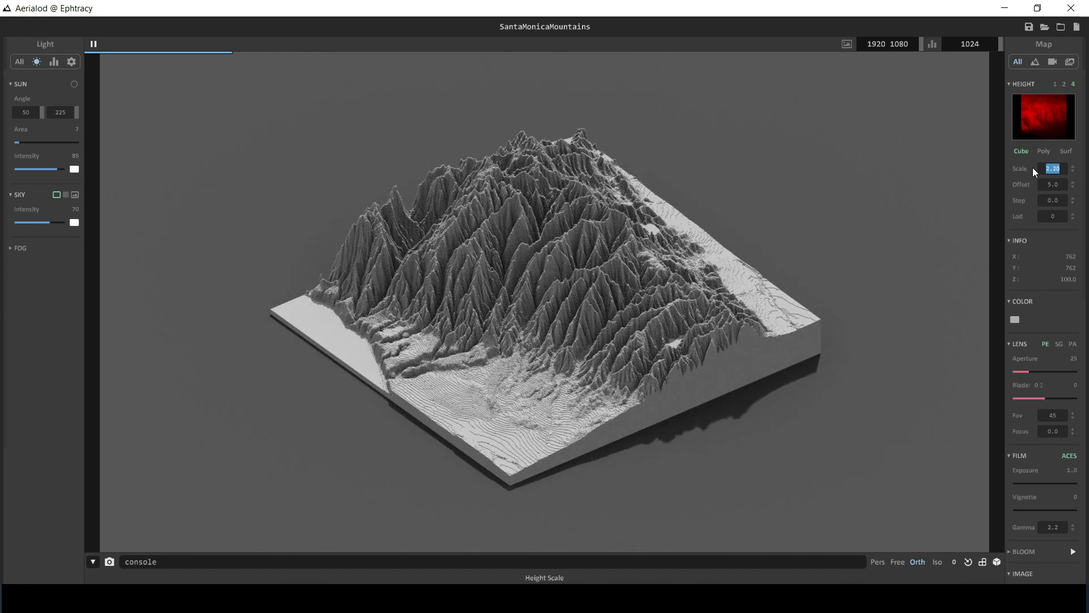
{"action": "type", "text": "0"}
{"action": "key", "text": "Return"}
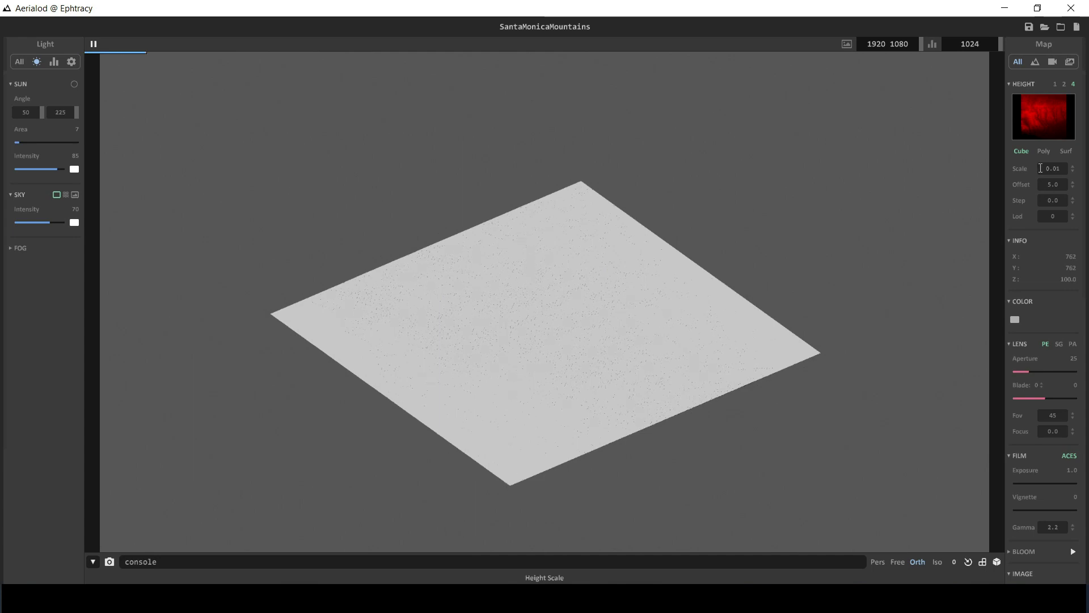
{"action": "left_click", "coordinate": [1074, 168]}
{"action": "type", "text": "2"}
{"action": "key", "text": "Return"}
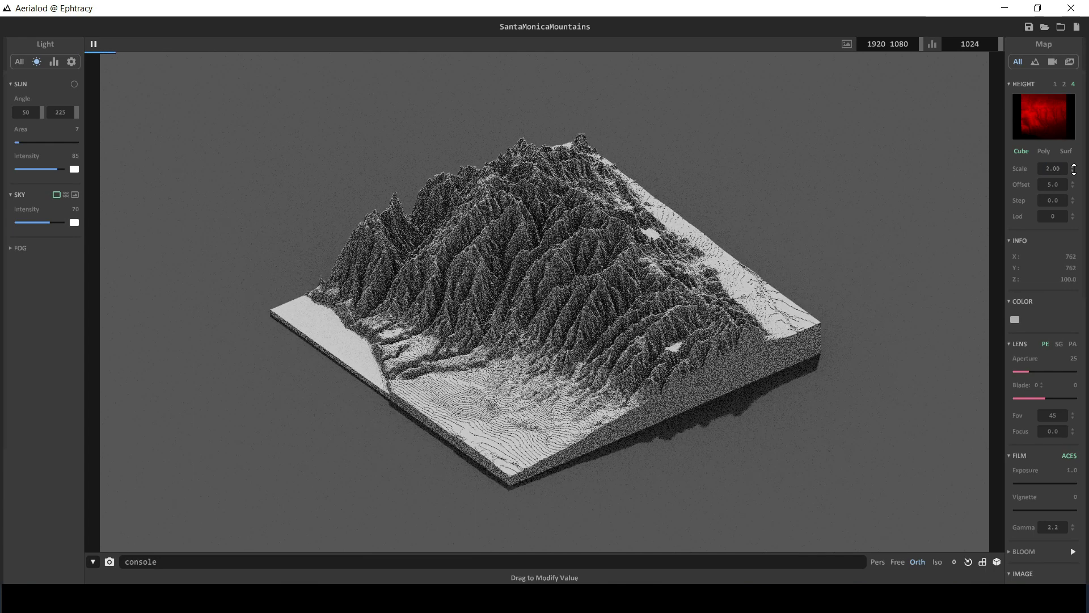
- Set the terrain's height scale to 1
{"action": "right_click_drag", "start_coordinate": [200, 374], "coordinate": [278, 392]}
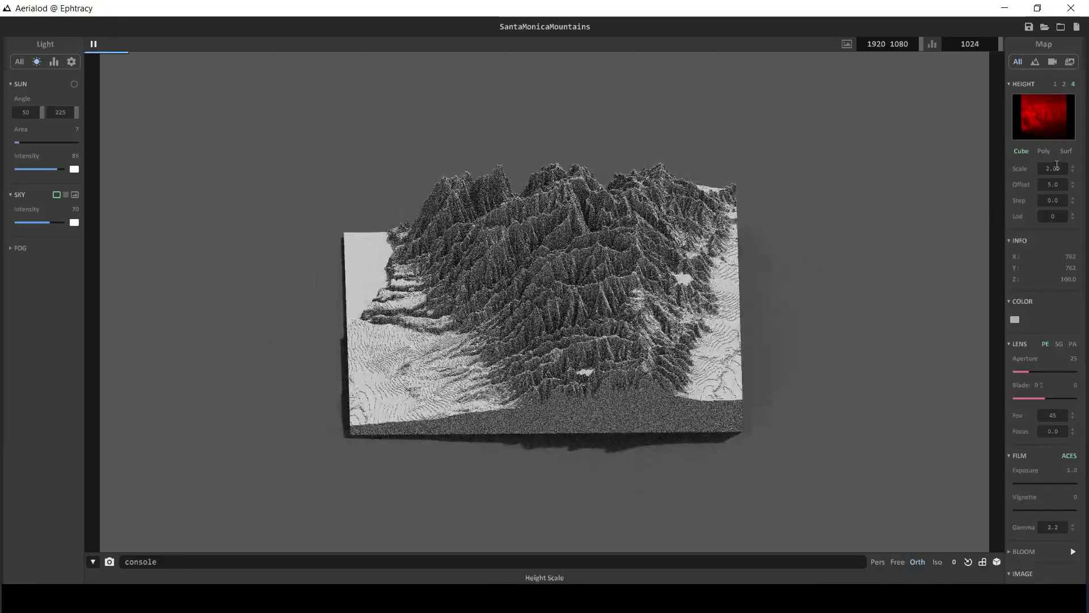
{"action": "key", "text": "Return"}
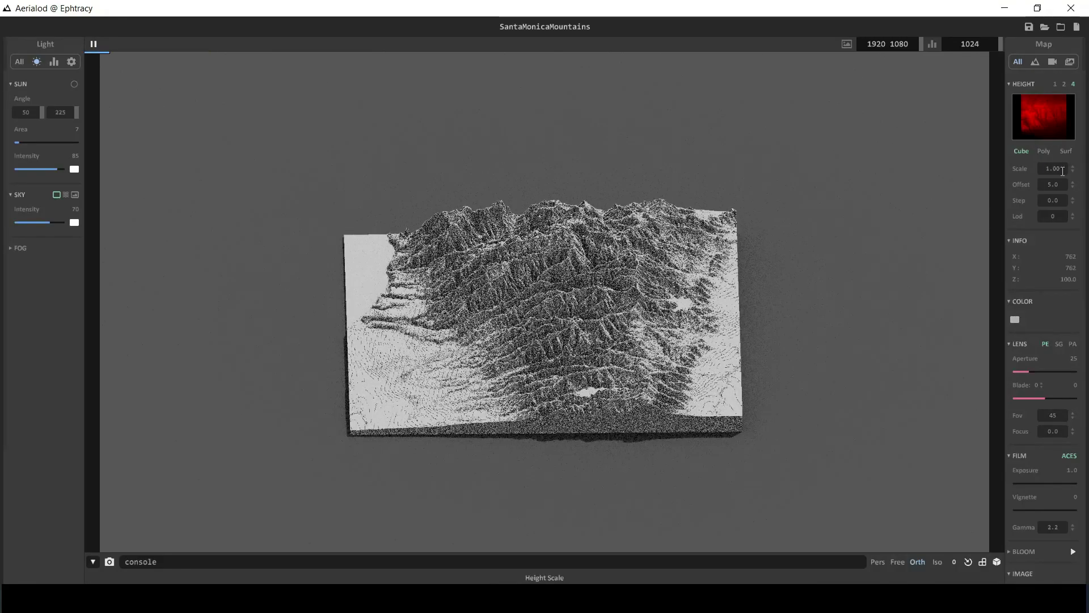
{"action": "right_click_drag", "start_coordinate": [499, 409], "coordinate": [519, 392]}
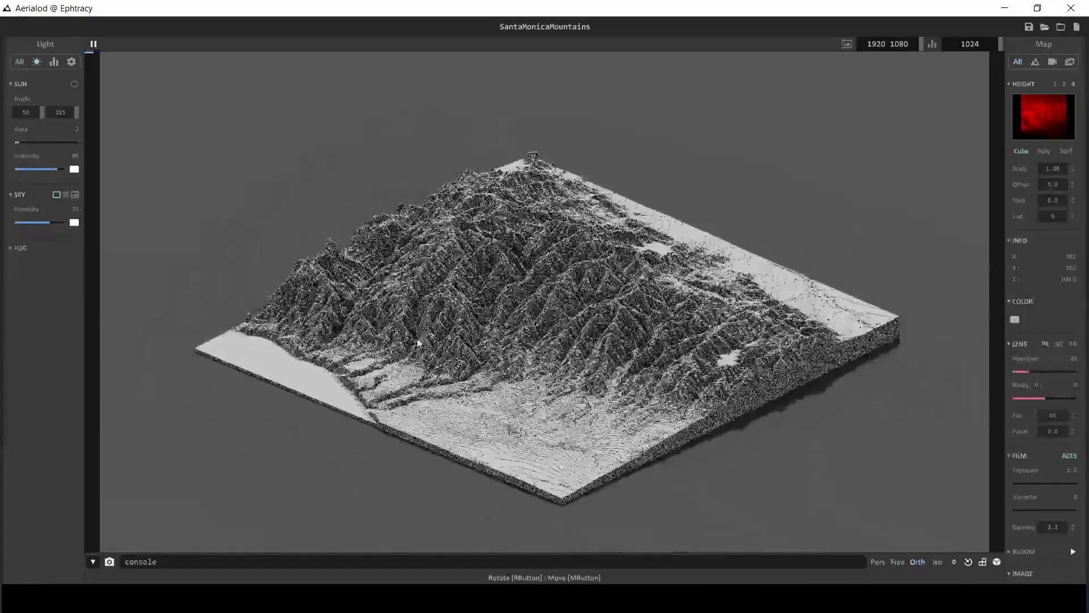
- Try setting the lens focus on a point on the lower mountain slopes
{"action": "scroll", "coordinate": [1021, 255], "scroll_direction": "down", "scroll_amount": 3}
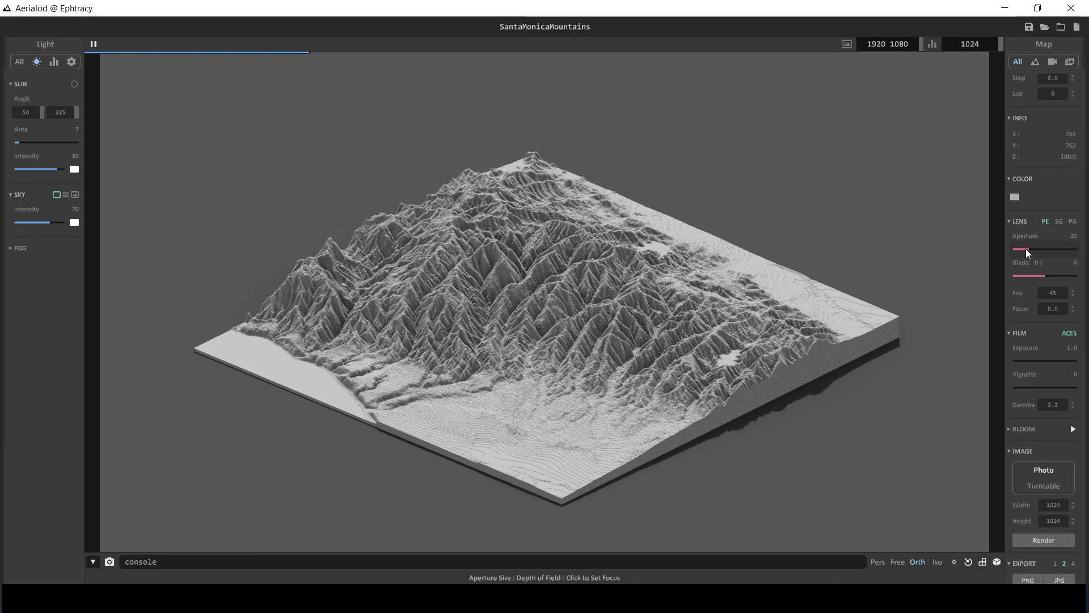
{"action": "left_click_drag", "start_coordinate": [1027, 250], "coordinate": [1043, 249]}
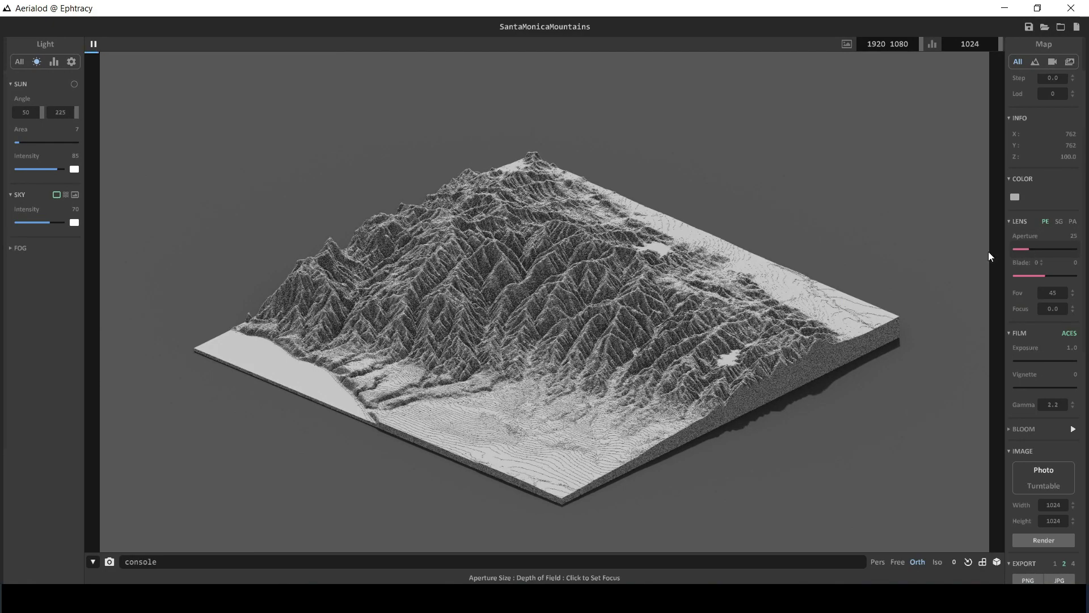
{"action": "scroll", "coordinate": [988, 257], "scroll_direction": "up", "scroll_amount": 2}
{"action": "left_click", "coordinate": [632, 380]}
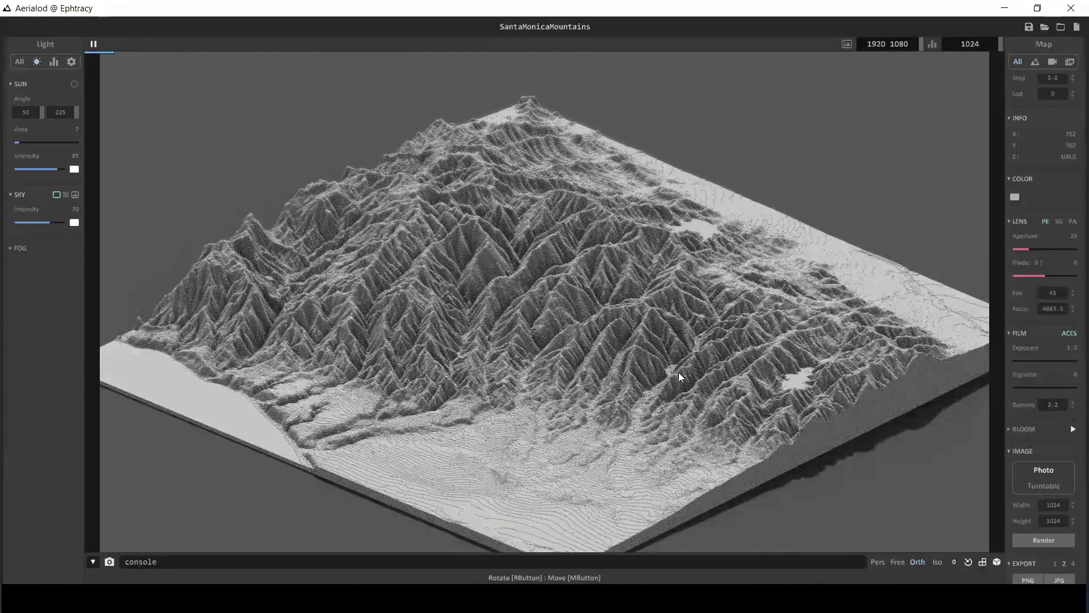
{"action": "scroll", "coordinate": [678, 372], "scroll_direction": "down", "scroll_amount": 3}
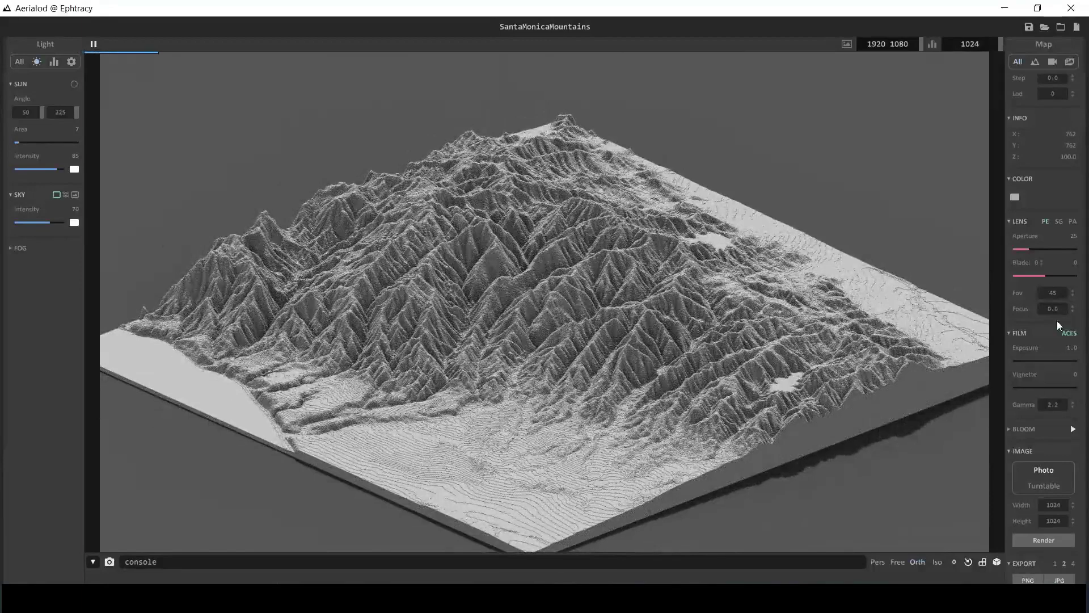
- Set the lens aperture to about 36 and the blade rotation angle to about 20
{"action": "left_click_drag", "start_coordinate": [1027, 250], "coordinate": [1006, 257]}
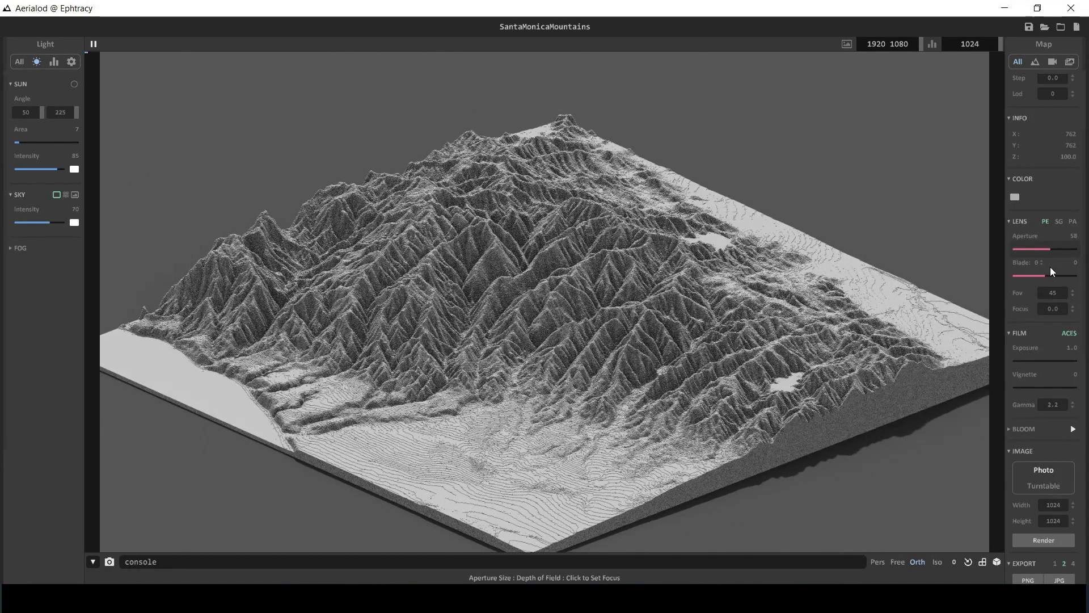
{"action": "left_click_drag", "start_coordinate": [1022, 250], "coordinate": [1054, 250]}
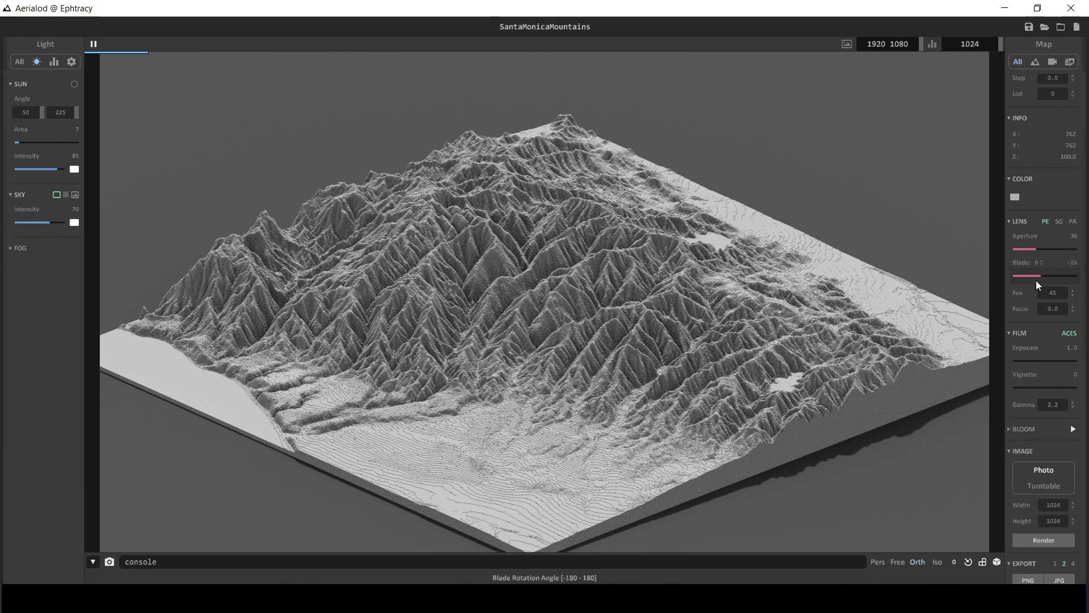
{"action": "left_click_drag", "start_coordinate": [1058, 278], "coordinate": [1047, 278]}
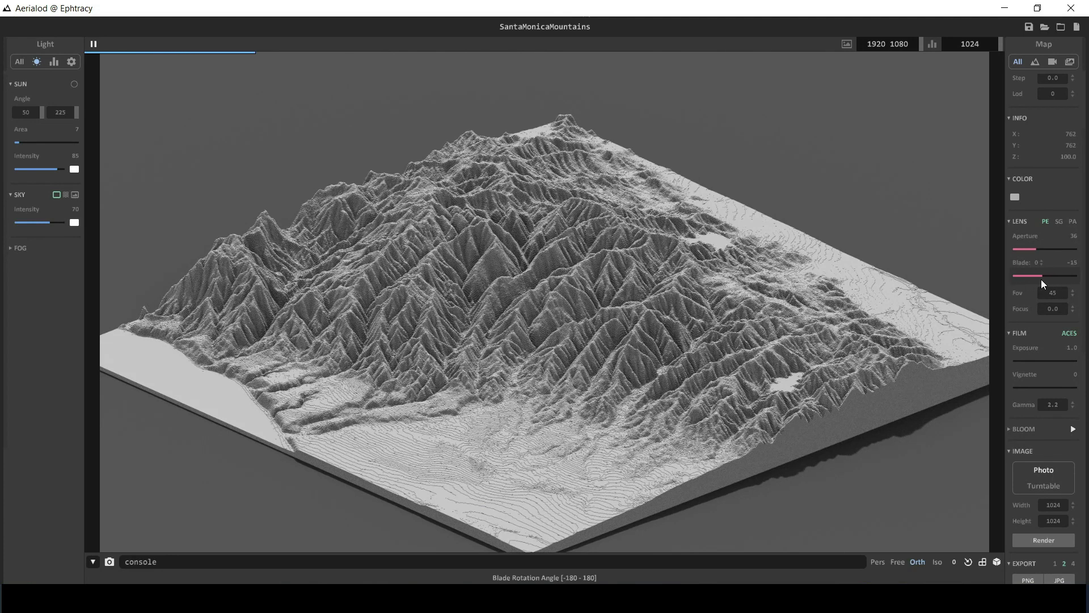
{"action": "scroll", "coordinate": [1024, 333], "scroll_direction": "down", "scroll_amount": 2}
{"action": "scroll", "coordinate": [1020, 270], "scroll_direction": "up", "scroll_amount": 3}
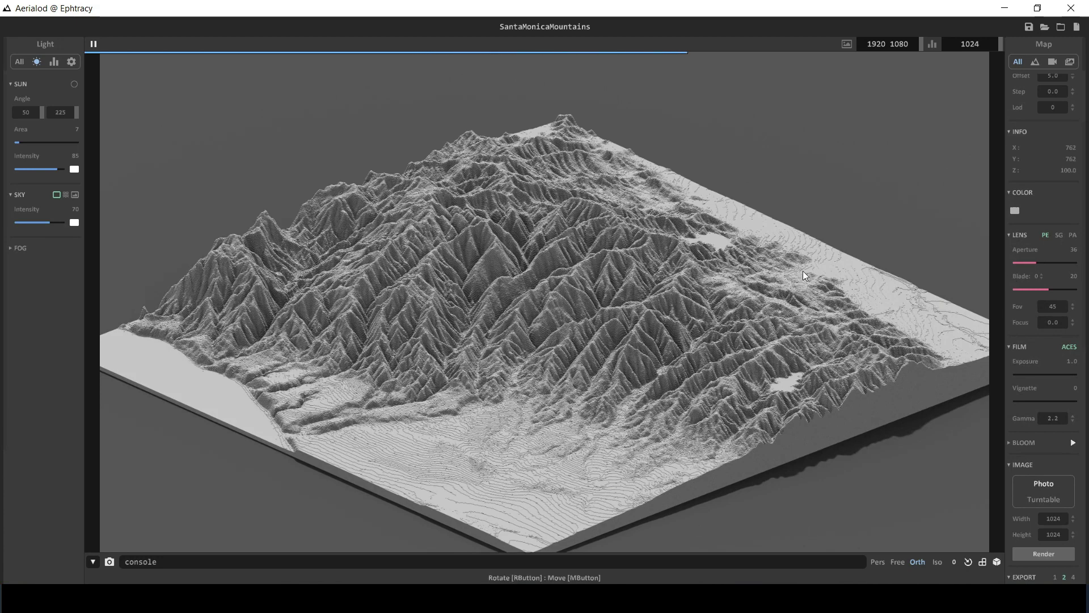
- Set the film exposure to about 1.5 and add a vignette of about 22
{"action": "scroll", "coordinate": [1029, 369], "scroll_direction": "down", "scroll_amount": 1}
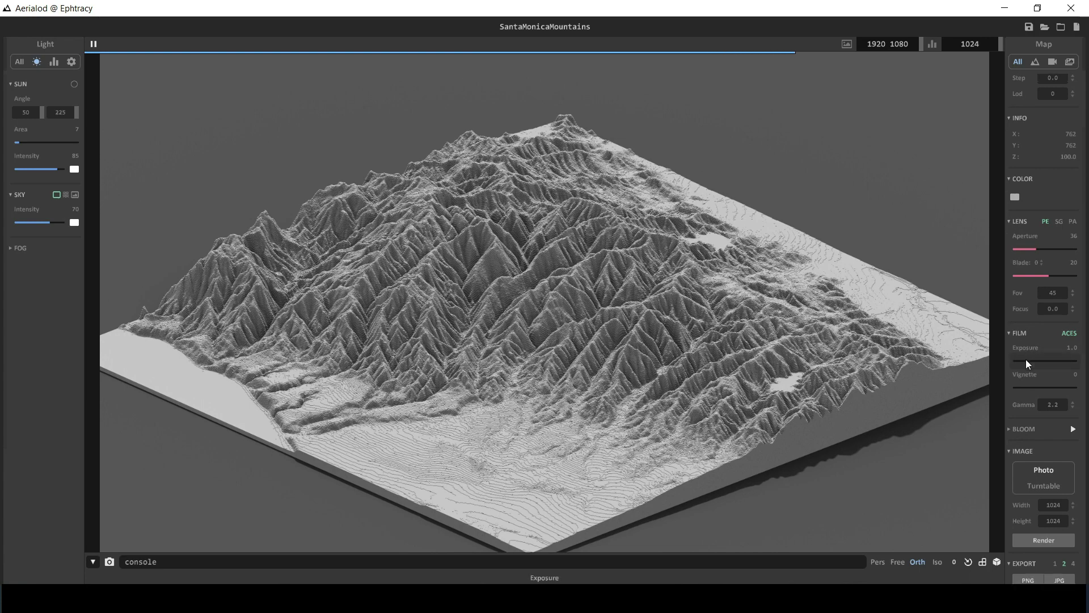
{"action": "mouse_move", "coordinate": [1026, 361]}
{"action": "left_mouse_down"}
{"action": "mouse_move", "coordinate": [1006, 360]}
{"action": "mouse_move", "coordinate": [1060, 361]}
{"action": "mouse_move", "coordinate": [1014, 361]}
{"action": "mouse_move", "coordinate": [1019, 387]}
{"action": "mouse_move", "coordinate": [1053, 386]}
{"action": "mouse_move", "coordinate": [1027, 377]}
{"action": "left_mouse_up"}
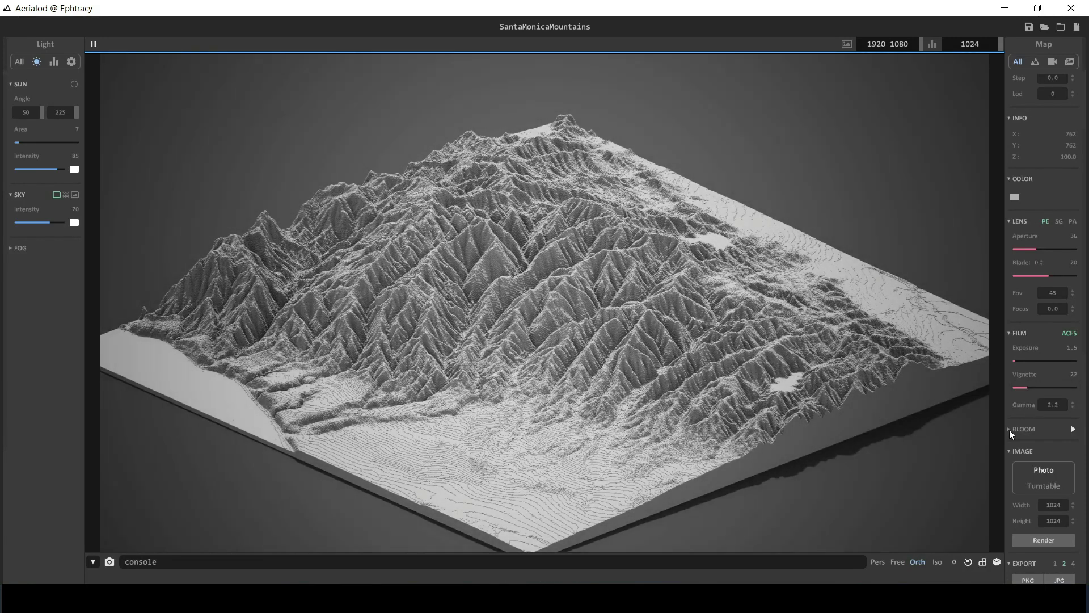
- With the whole terrain in view, colour it green using a hue of 159 and a saturation of 210
{"action": "scroll", "coordinate": [1012, 461], "scroll_direction": "down", "scroll_amount": 3}
{"action": "right_click_drag", "start_coordinate": [595, 399], "coordinate": [554, 401]}
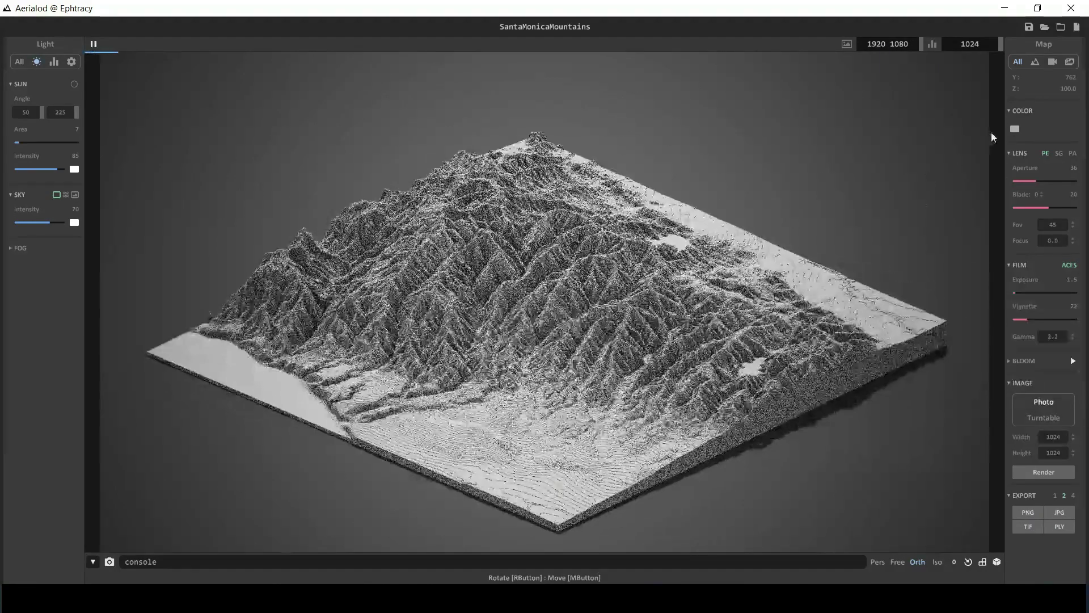
{"action": "left_click", "coordinate": [1016, 130]}
{"action": "left_click", "coordinate": [951, 134]}
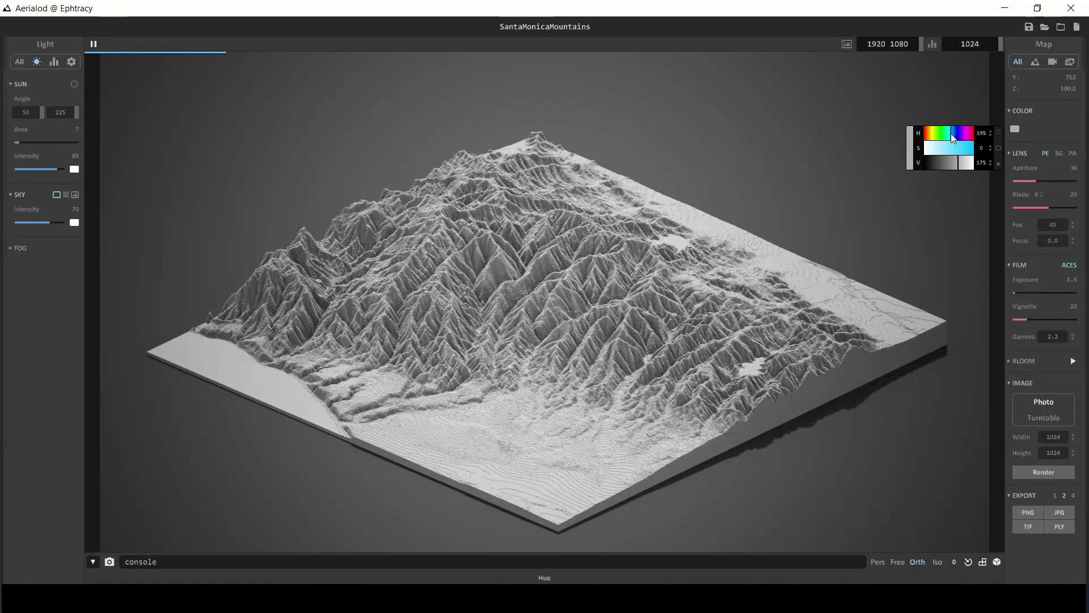
{"action": "left_click", "coordinate": [963, 147]}
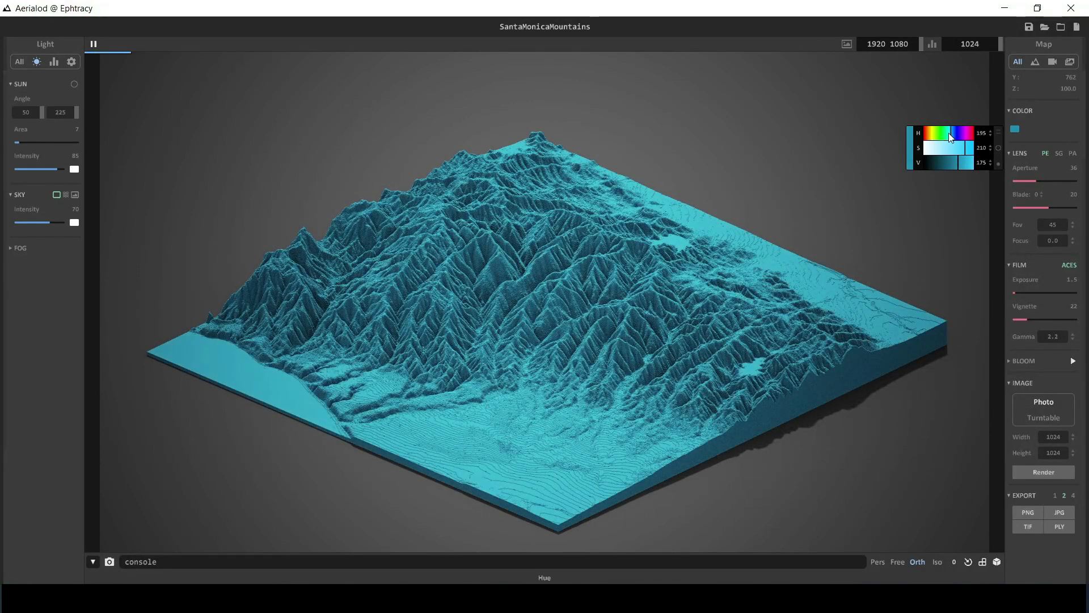
{"action": "left_click", "coordinate": [950, 134]}
{"action": "left_click", "coordinate": [945, 133]}
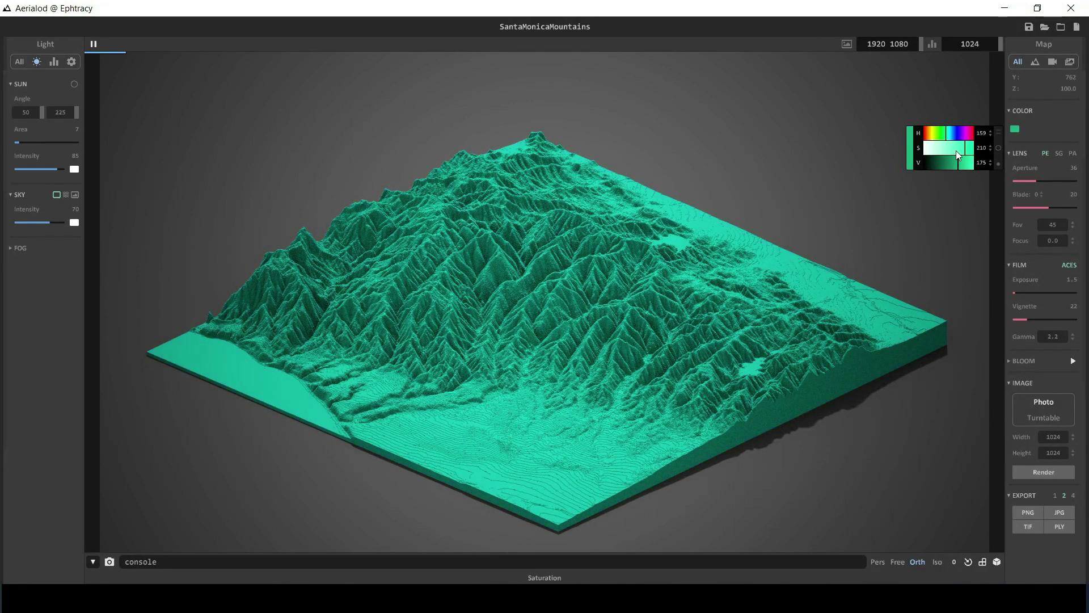
- Change the terrain's base colour to blue with a hue of about 204 and a saturation of about 118
{"action": "left_click", "coordinate": [951, 151]}
{"action": "left_click", "coordinate": [952, 132]}
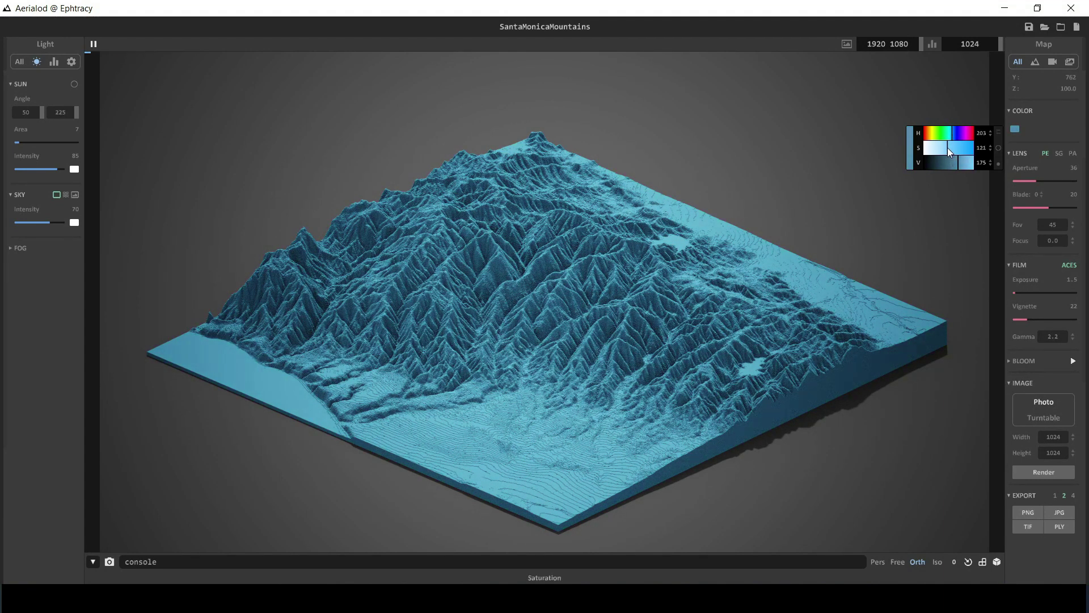
{"action": "left_click", "coordinate": [947, 148]}
- Show all the light settings, turn on the sun option and raise the sun intensity to 100
{"action": "left_click", "coordinate": [19, 62]}
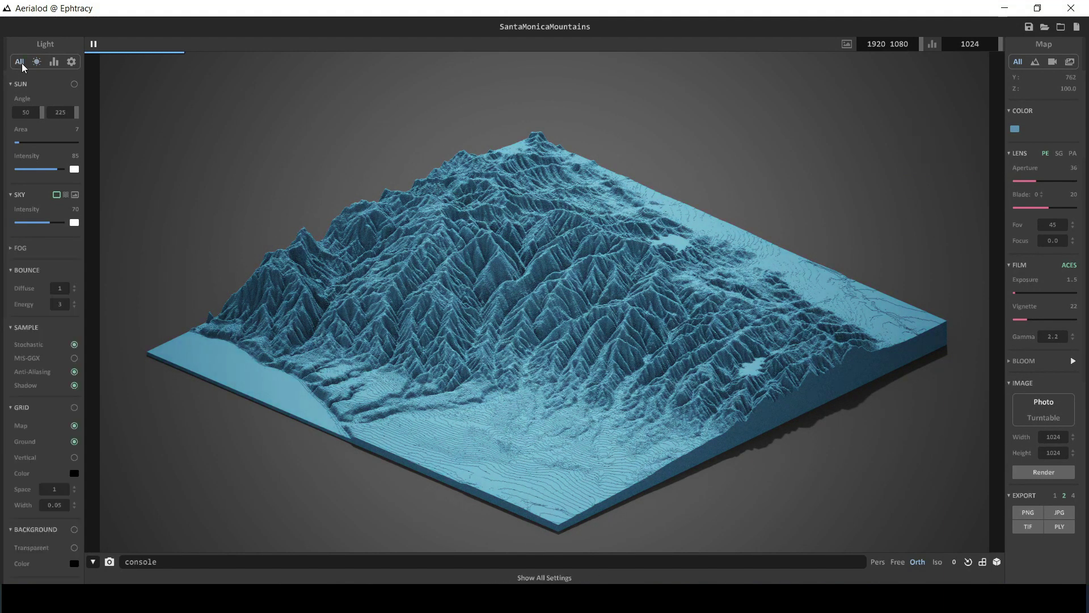
{"action": "left_click", "coordinate": [74, 84]}
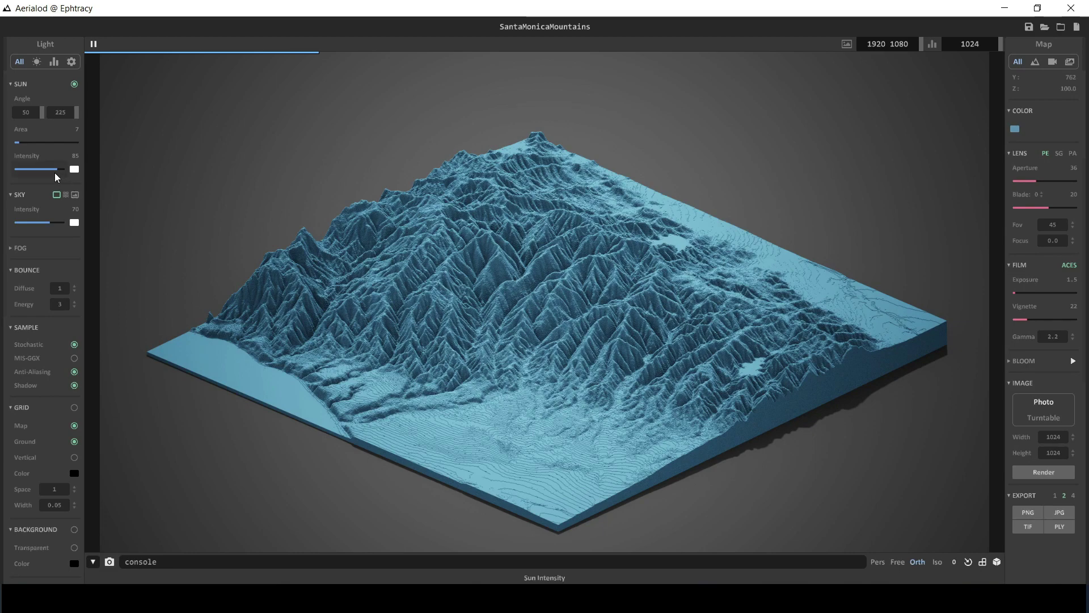
{"action": "left_click_drag", "start_coordinate": [56, 171], "coordinate": [97, 170]}
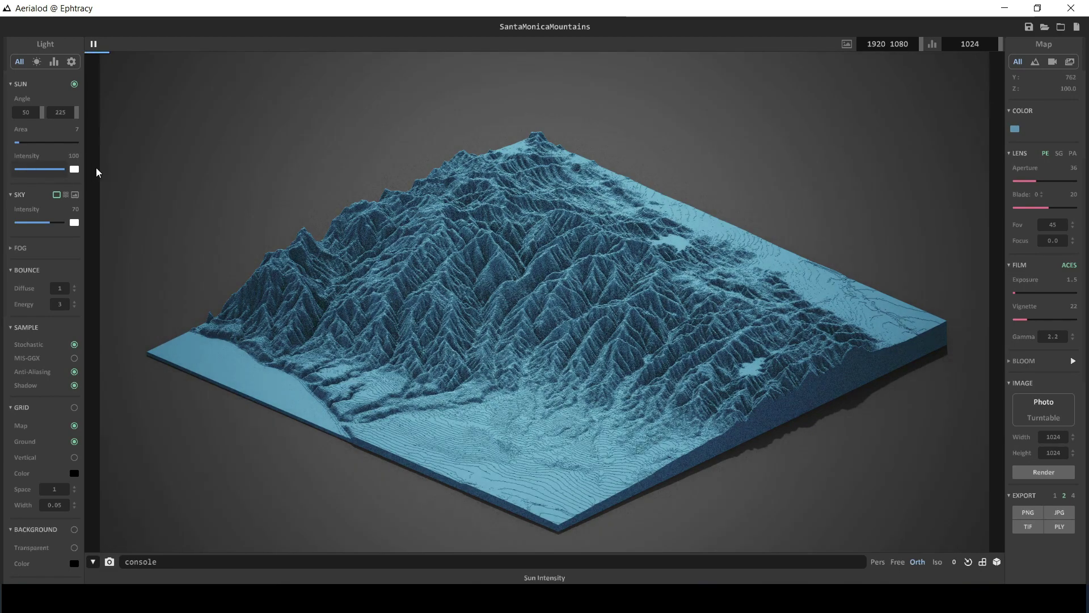
- Tint the sky light cyan with a hue of about 187 and a saturation of about 133
{"action": "right_click_drag", "start_coordinate": [450, 381], "coordinate": [603, 410]}
{"action": "left_click", "coordinate": [73, 223]}
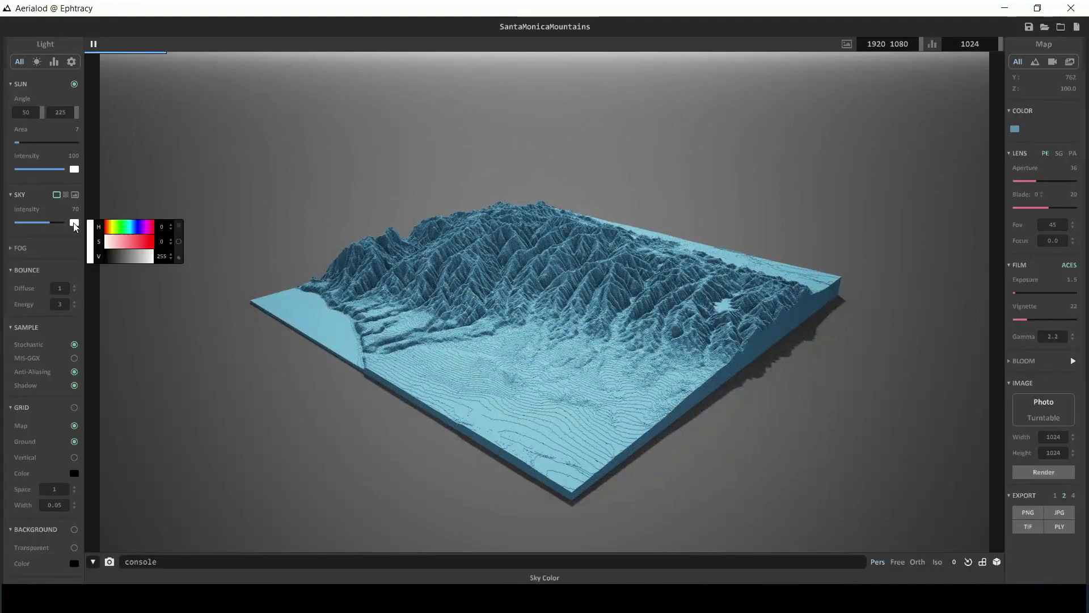
{"action": "left_click", "coordinate": [129, 228]}
{"action": "left_click", "coordinate": [132, 242]}
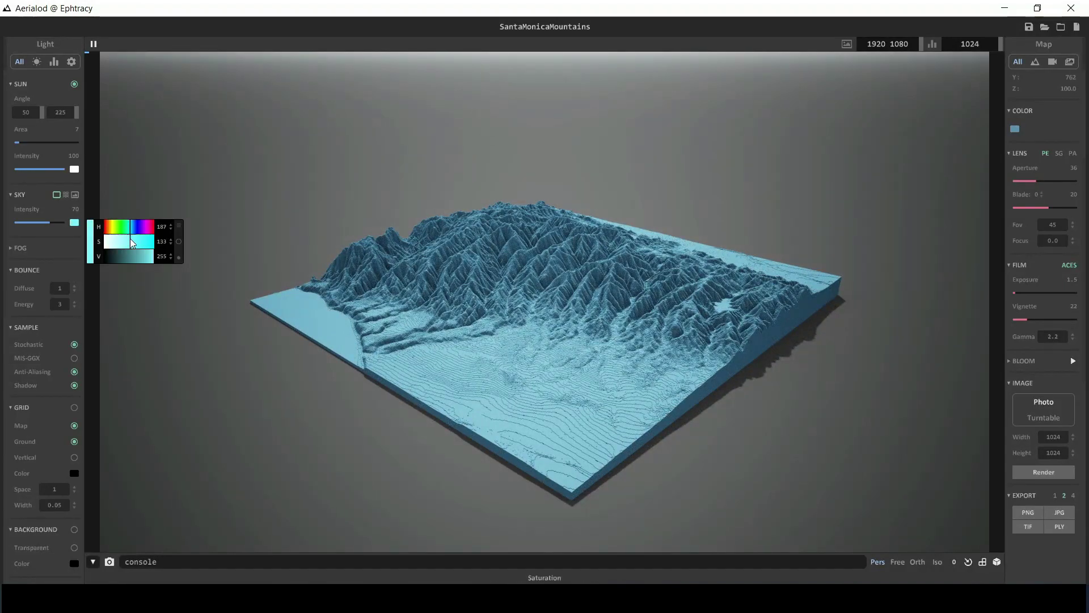
- Mute the terrain's base colour to a saturation of about 98 and a value of about 136
{"action": "right_click_drag", "start_coordinate": [521, 404], "coordinate": [602, 363]}
{"action": "scroll", "coordinate": [591, 428], "scroll_direction": "up", "scroll_amount": 5}
{"action": "left_click", "coordinate": [1015, 128]}
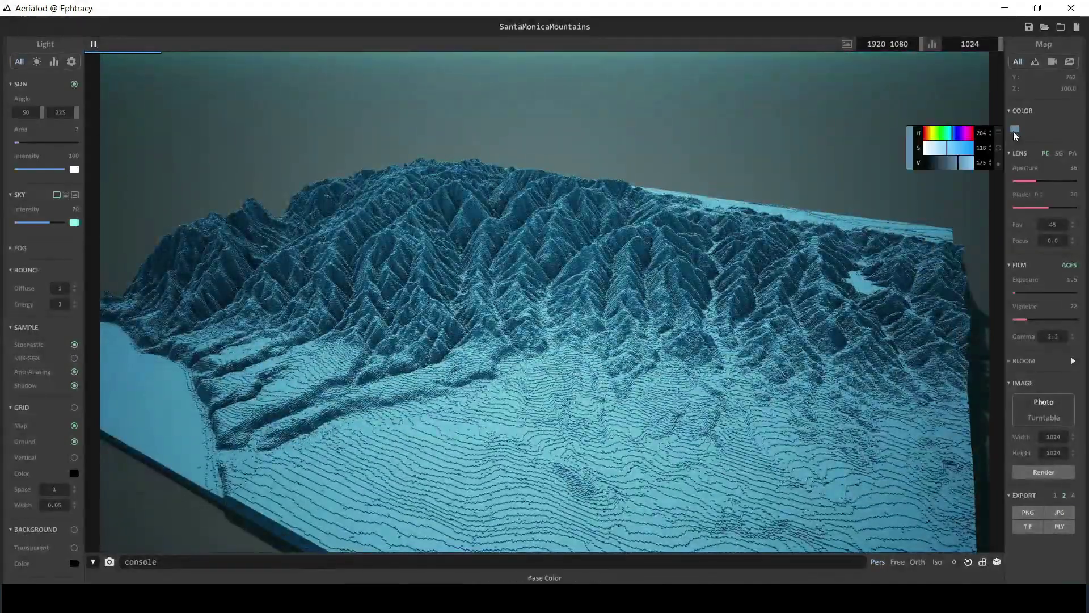
{"action": "left_click_drag", "start_coordinate": [976, 143], "coordinate": [944, 152]}
{"action": "scroll", "coordinate": [624, 317], "scroll_direction": "down", "scroll_amount": 6}
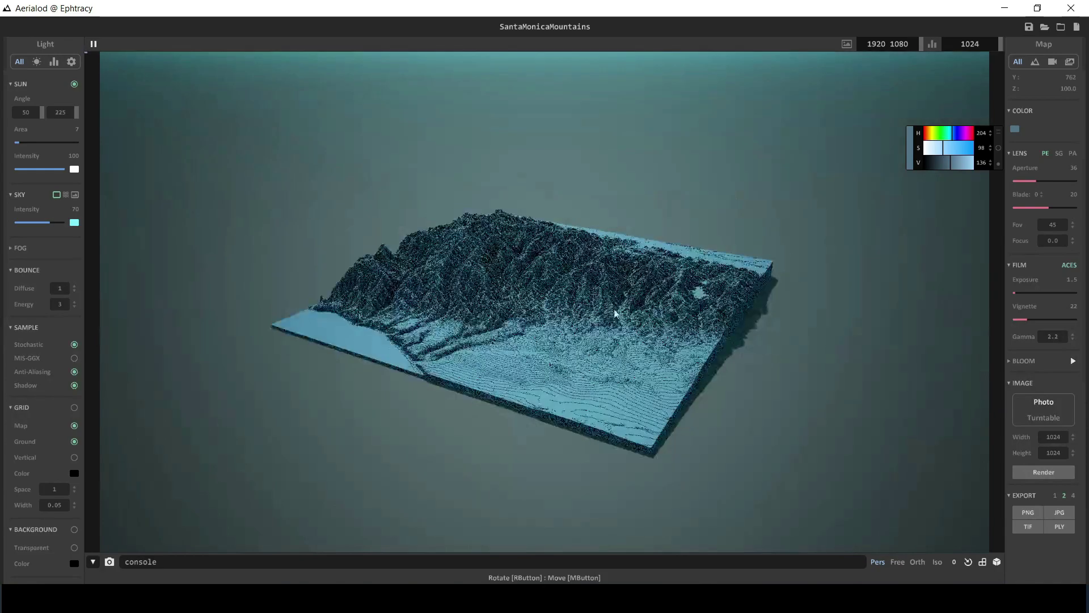
{"action": "scroll", "coordinate": [615, 314], "scroll_direction": "up", "scroll_amount": 8}
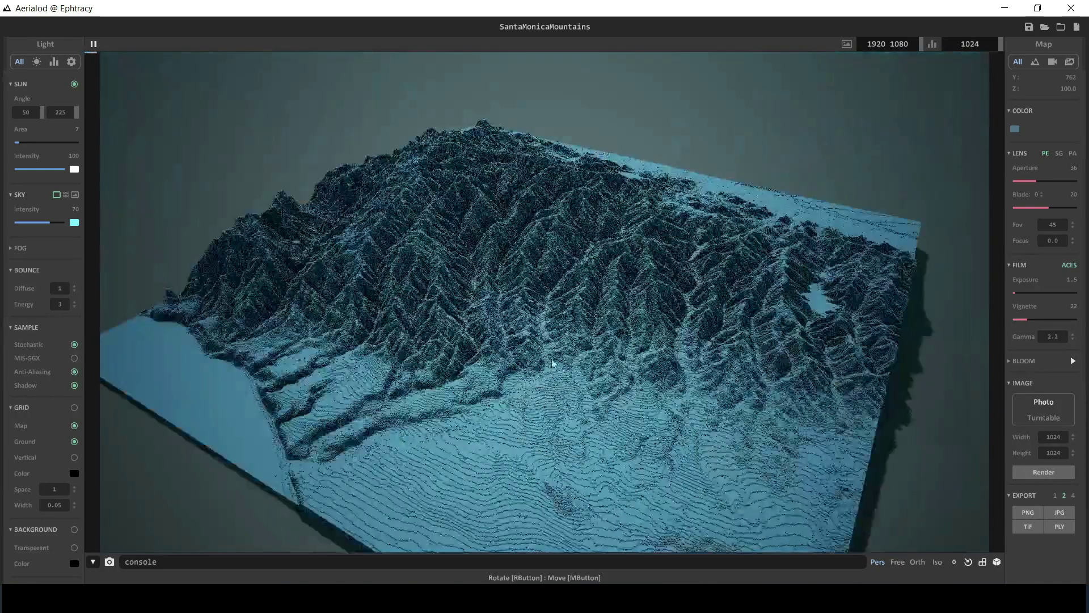
- Soften the sunlight by setting the sun area to about 32
{"action": "right_click_drag", "start_coordinate": [554, 364], "coordinate": [518, 389]}
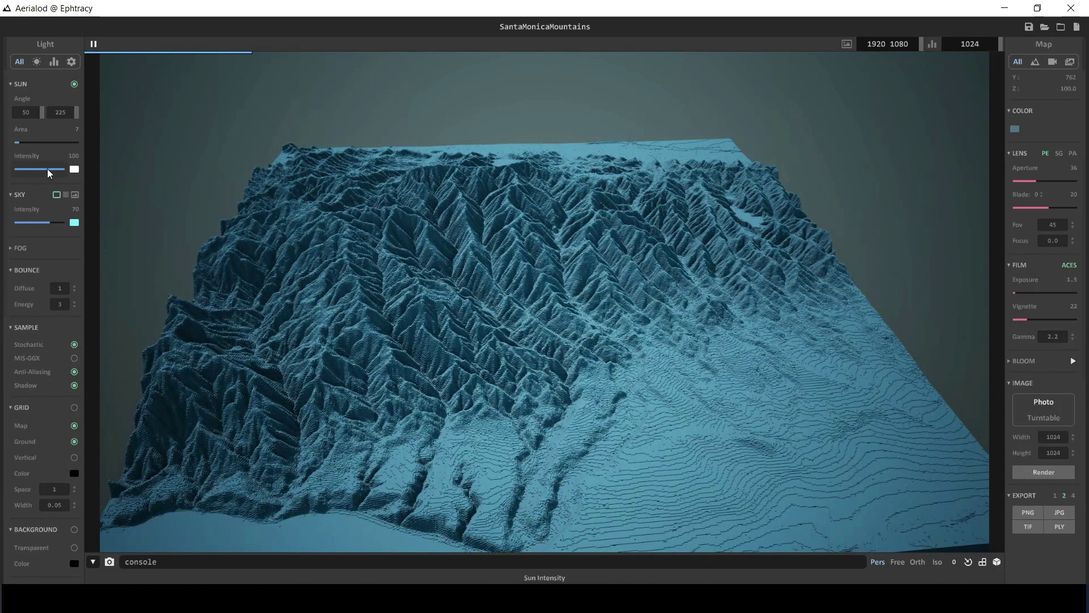
{"action": "mouse_move", "coordinate": [17, 149]}
{"action": "left_mouse_down"}
{"action": "mouse_move", "coordinate": [48, 149]}
{"action": "mouse_move", "coordinate": [34, 151]}
{"action": "left_mouse_up"}
{"action": "right_click_drag", "start_coordinate": [637, 433], "coordinate": [610, 434]}
- Try fog densities of about 73 and 48 over the terrain and reset the density to 0
{"action": "left_click", "coordinate": [11, 327]}
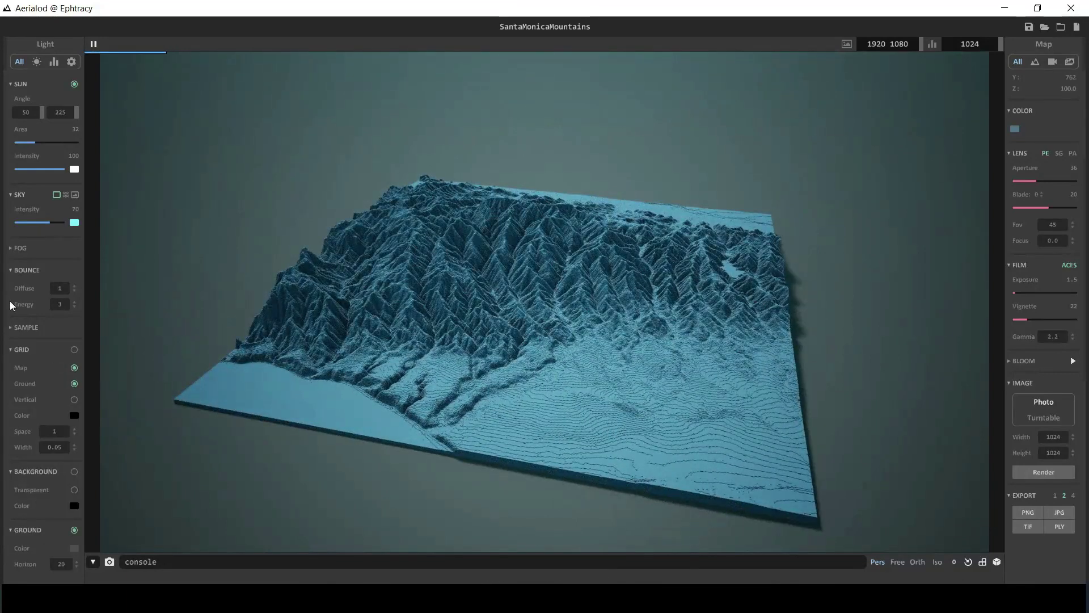
{"action": "left_click", "coordinate": [11, 248]}
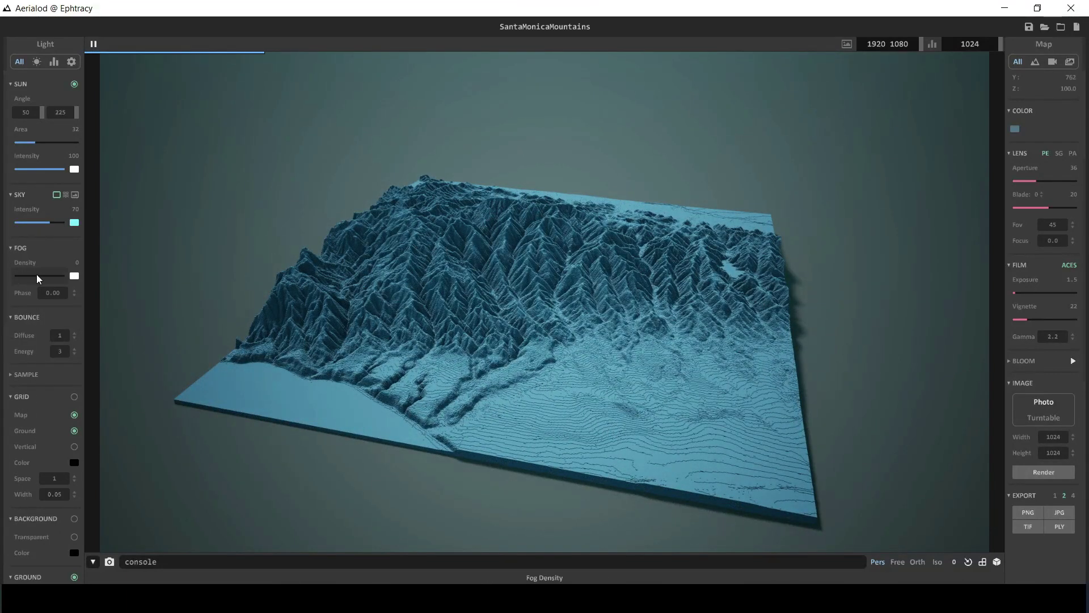
{"action": "left_click_drag", "start_coordinate": [39, 278], "coordinate": [53, 278]}
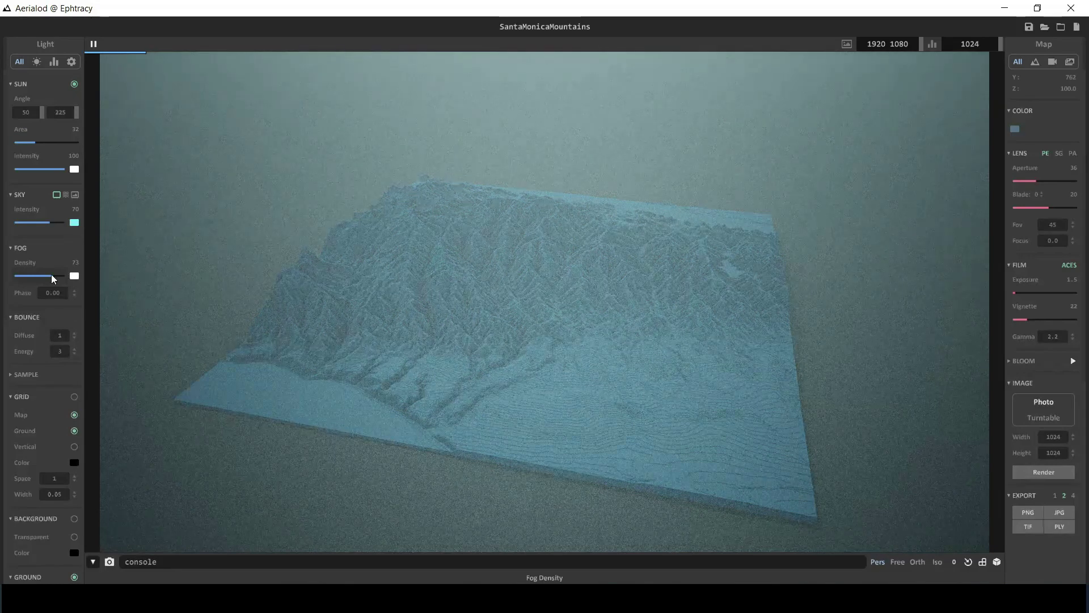
{"action": "left_click_drag", "start_coordinate": [53, 276], "coordinate": [39, 276]}
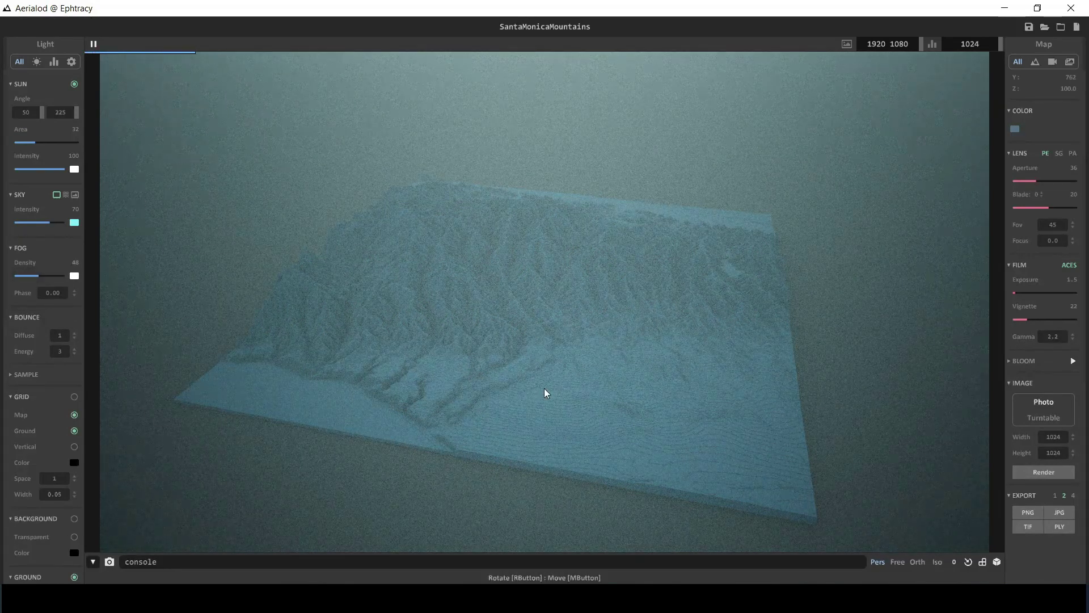
{"action": "scroll", "coordinate": [545, 392], "scroll_direction": "up", "scroll_amount": 5}
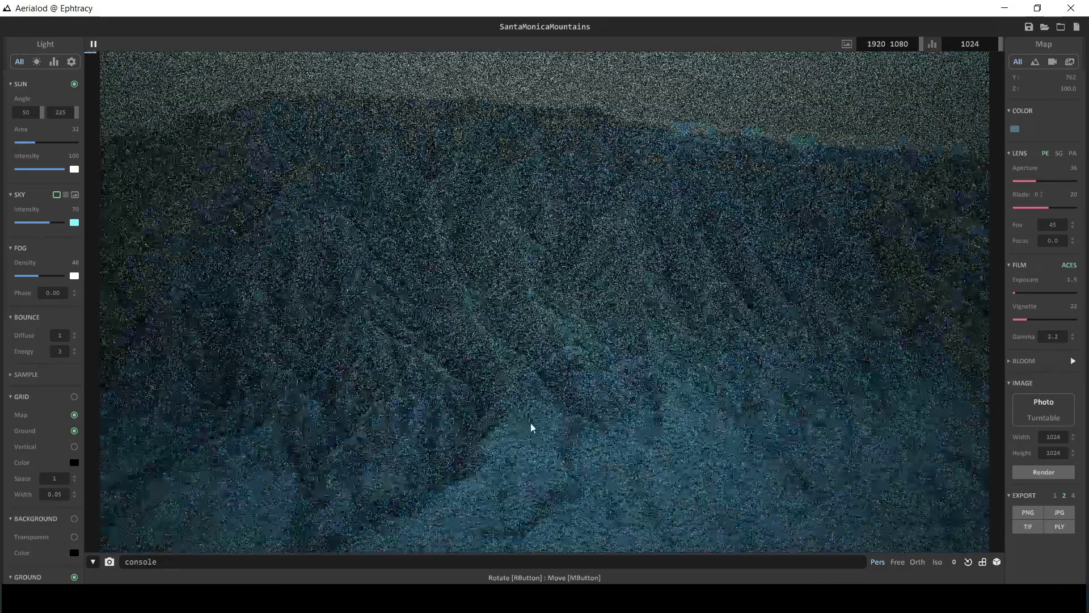
{"action": "scroll", "coordinate": [532, 426], "scroll_direction": "down", "scroll_amount": 5}
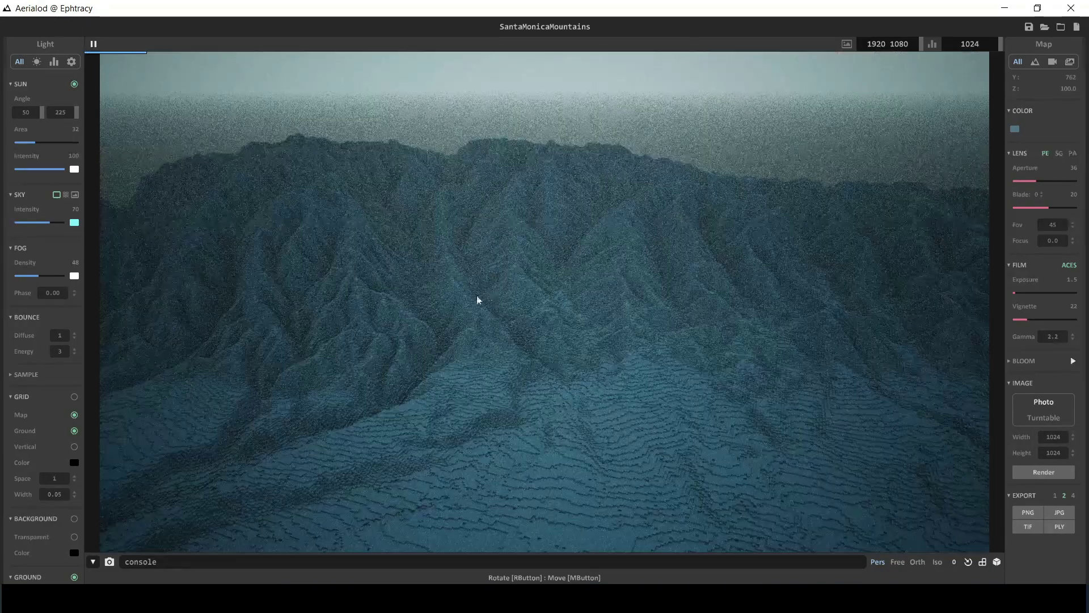
{"action": "left_click_drag", "start_coordinate": [28, 276], "coordinate": [8, 281]}
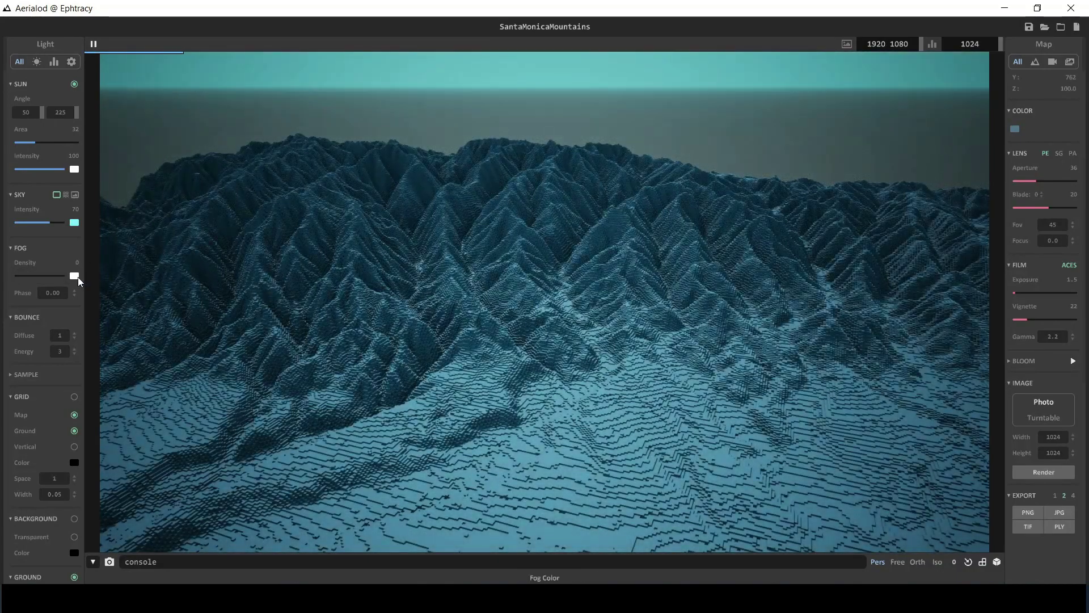
- Lower the sun to a pitch angle of 17 and rotate its second angle to 212
{"action": "right_click_drag", "start_coordinate": [522, 335], "coordinate": [321, 367]}
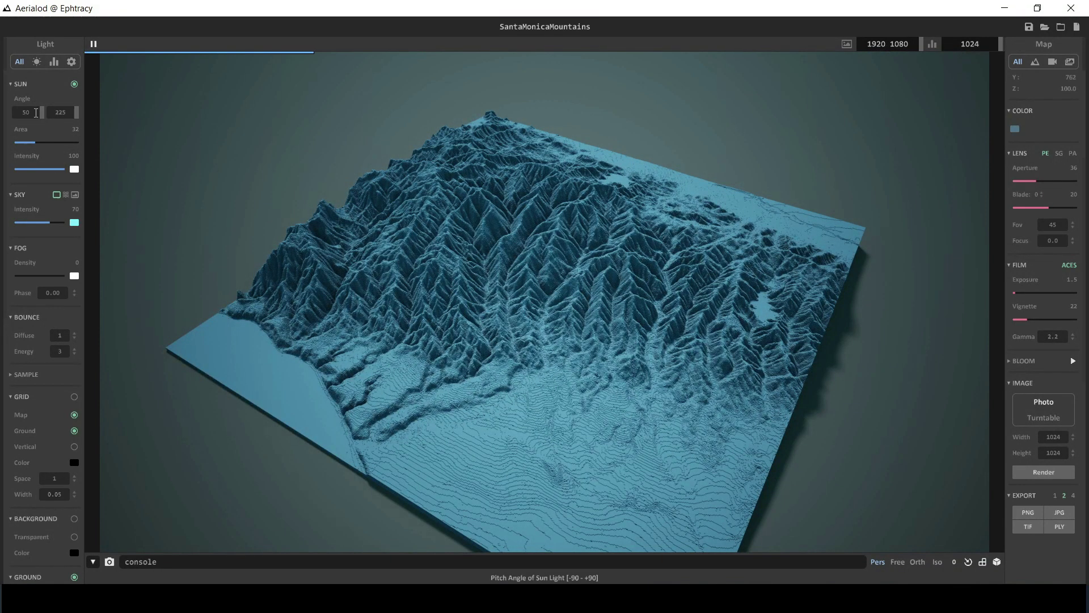
{"action": "mouse_move", "coordinate": [35, 113]}
{"action": "left_mouse_down"}
{"action": "mouse_move", "coordinate": [14, 115]}
{"action": "mouse_move", "coordinate": [44, 119]}
{"action": "mouse_move", "coordinate": [6, 117]}
{"action": "left_mouse_up"}
{"action": "right_click_drag", "start_coordinate": [474, 418], "coordinate": [528, 403]}
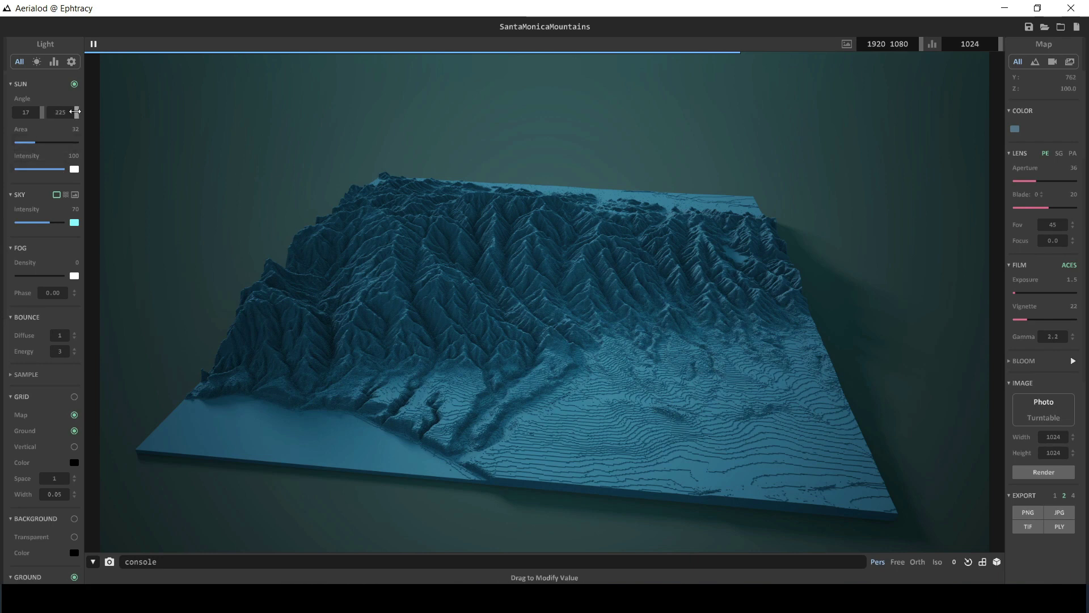
{"action": "mouse_move", "coordinate": [72, 112]}
{"action": "left_mouse_down"}
{"action": "mouse_move", "coordinate": [61, 112]}
{"action": "mouse_move", "coordinate": [84, 119]}
{"action": "mouse_move", "coordinate": [68, 113]}
{"action": "left_mouse_up"}
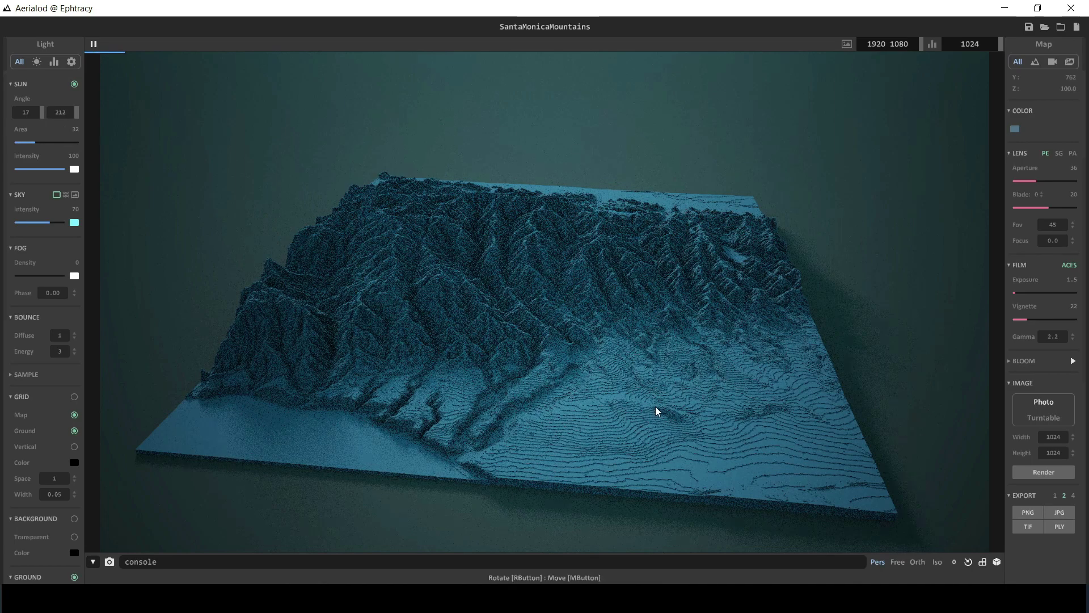
- Show the camera angle controls and turn the view to a pitch of about -39 and a yaw of about -19
{"action": "right_click_drag", "start_coordinate": [656, 409], "coordinate": [594, 363]}
{"action": "left_click", "coordinate": [997, 562]}
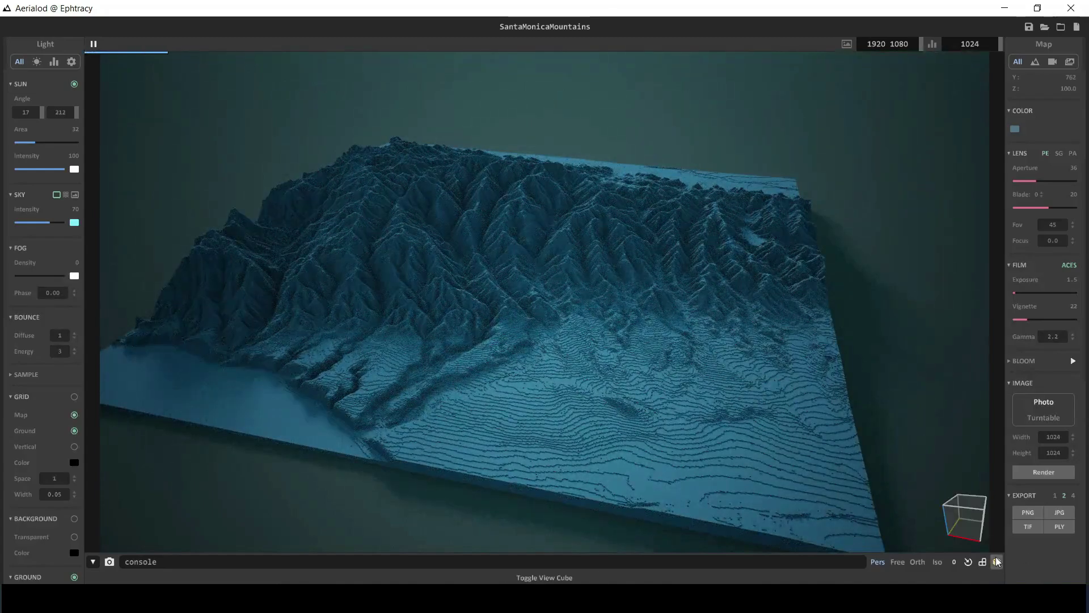
{"action": "left_click", "coordinate": [996, 562]}
{"action": "left_click", "coordinate": [996, 562]}
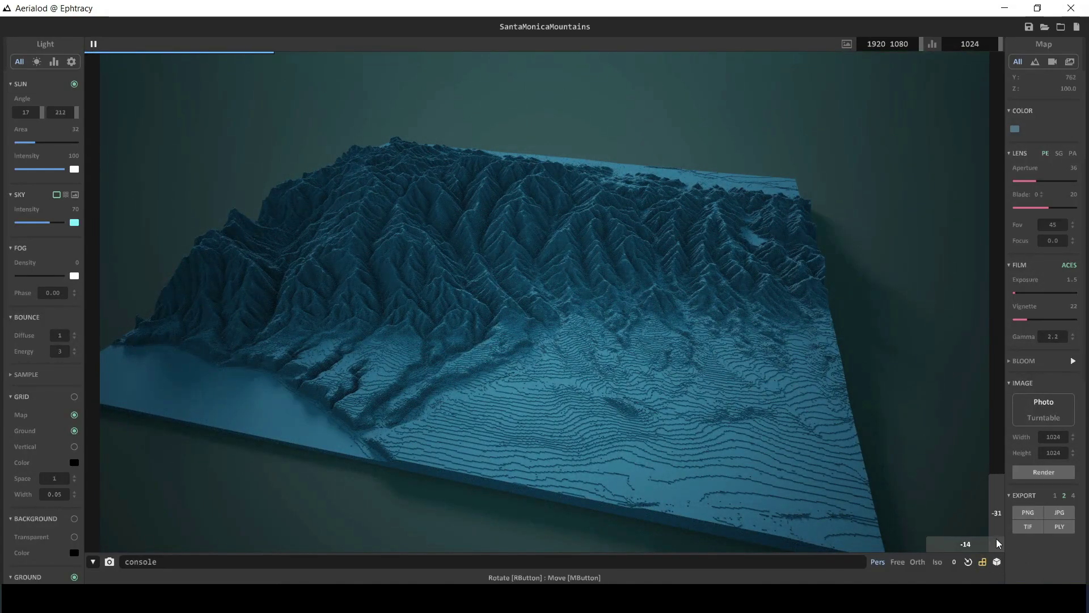
{"action": "left_click", "coordinate": [1000, 531]}
{"action": "left_click", "coordinate": [999, 532]}
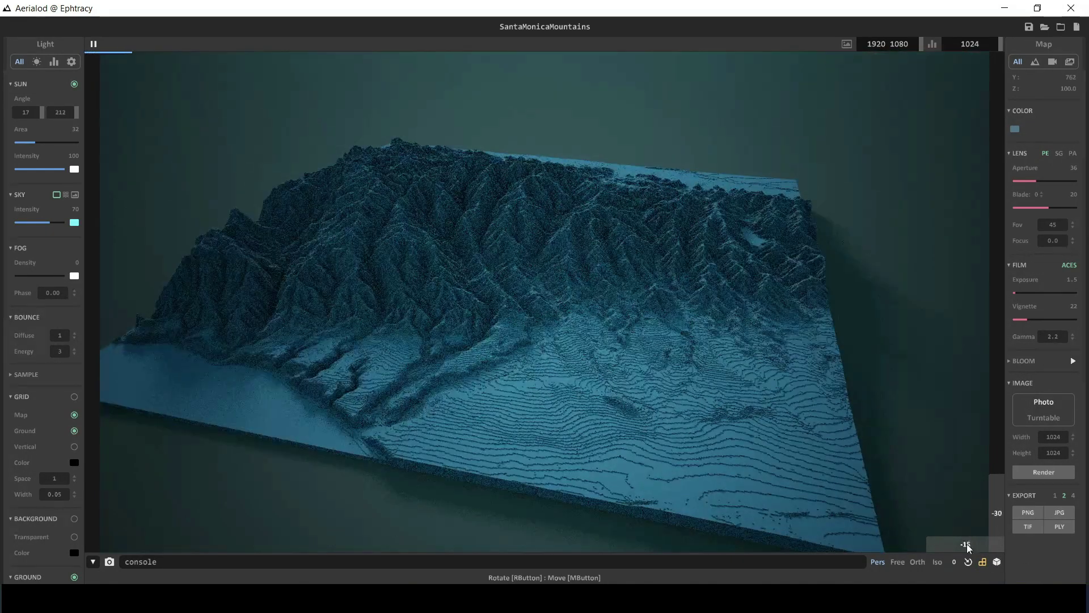
{"action": "left_click_drag", "start_coordinate": [992, 548], "coordinate": [972, 548]}
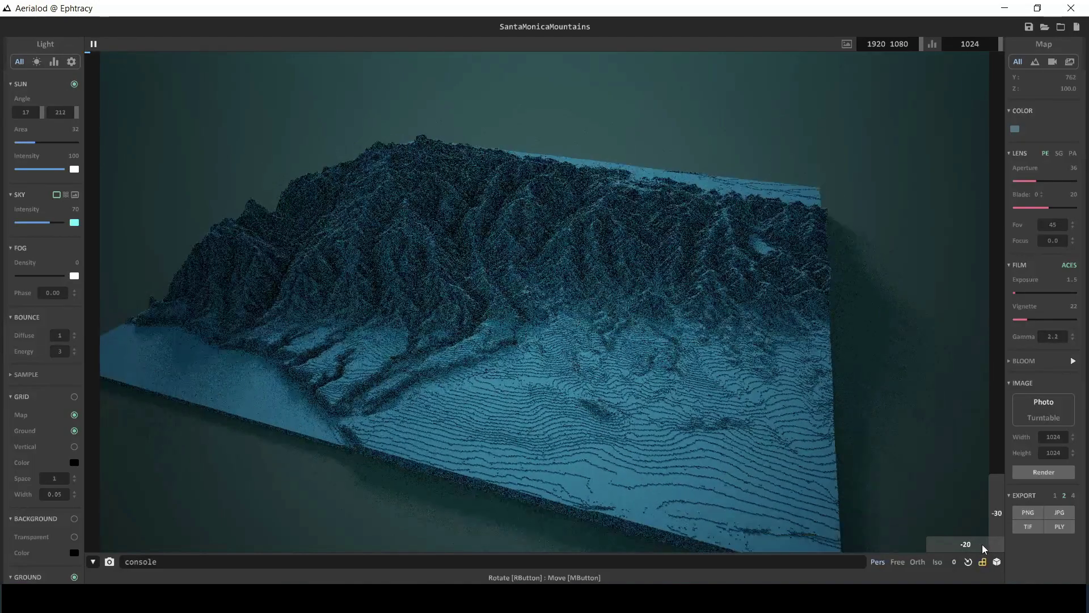
{"action": "right_click_drag", "start_coordinate": [612, 325], "coordinate": [589, 321]}
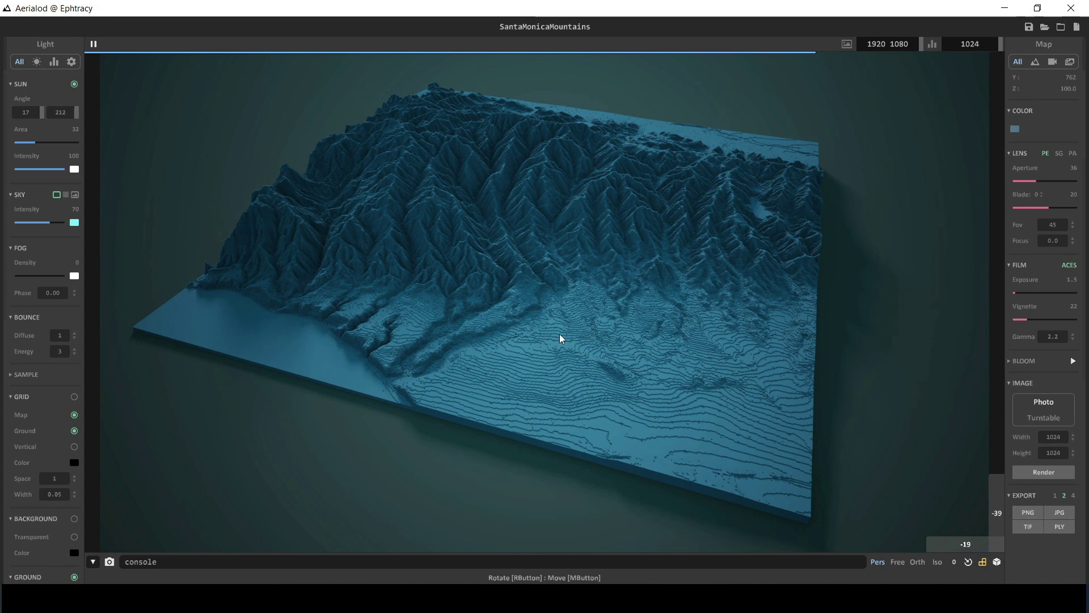
- Enable the background and its transparent option, and colour it red with a saturation of about 164 and a value of about 201
{"action": "scroll", "coordinate": [22, 523], "scroll_direction": "down", "scroll_amount": 2}
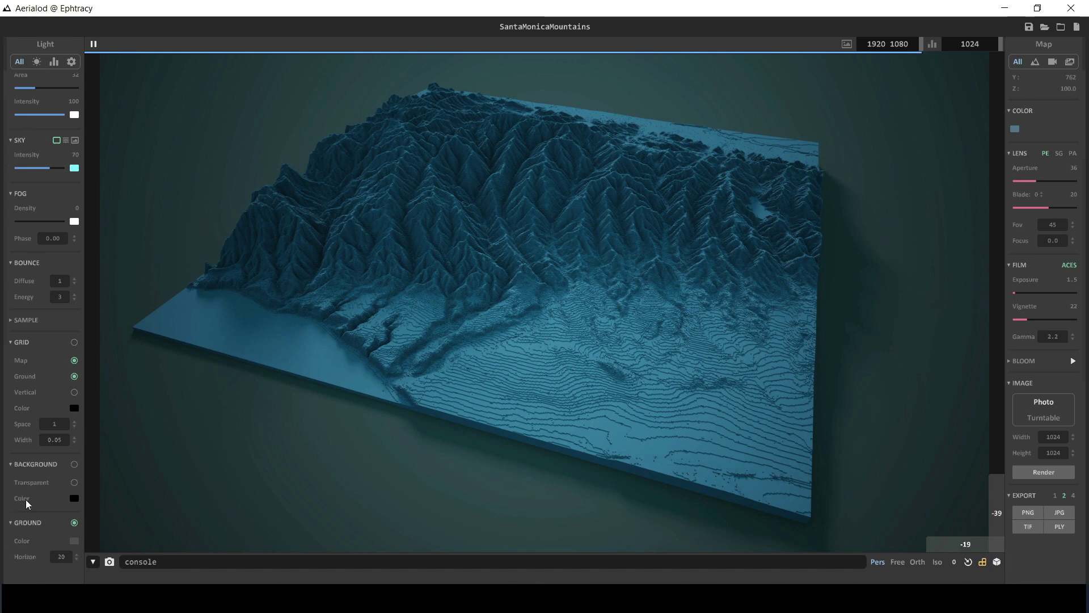
{"action": "left_click", "coordinate": [74, 464]}
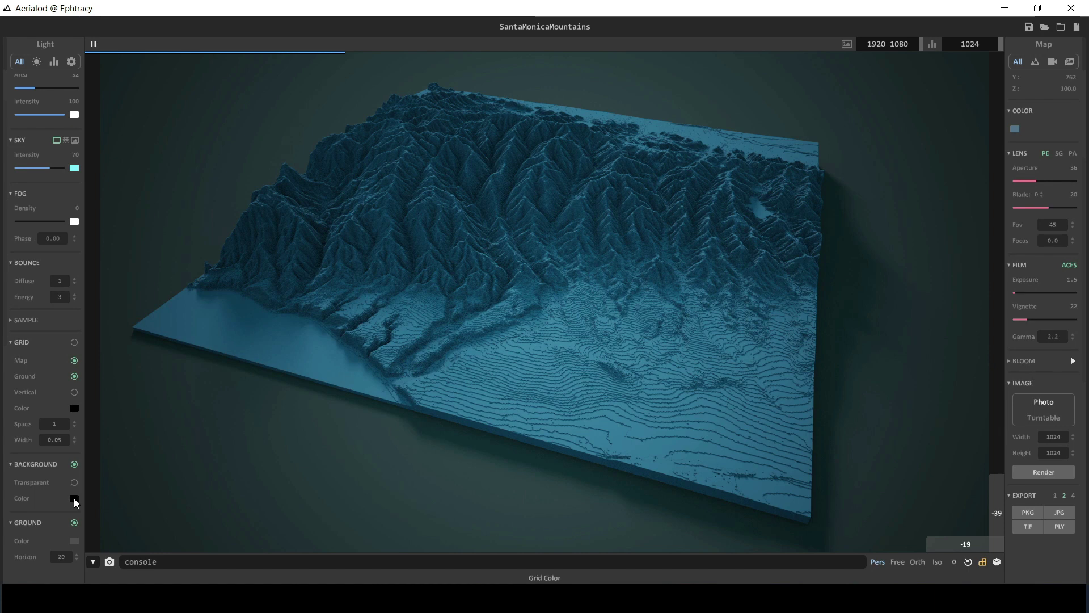
{"action": "left_click", "coordinate": [74, 482]}
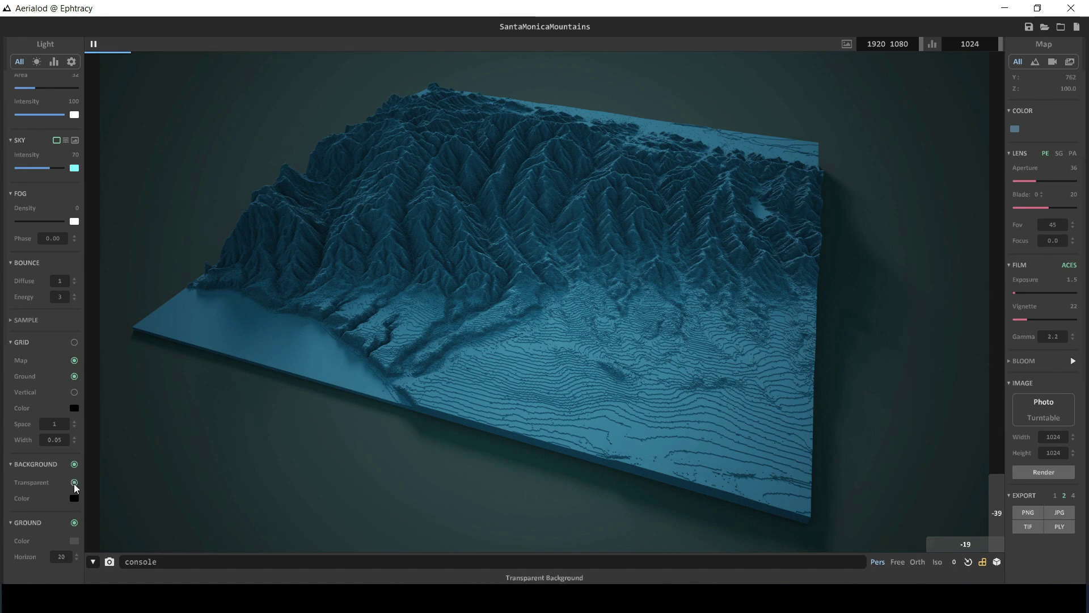
{"action": "left_click", "coordinate": [74, 498]}
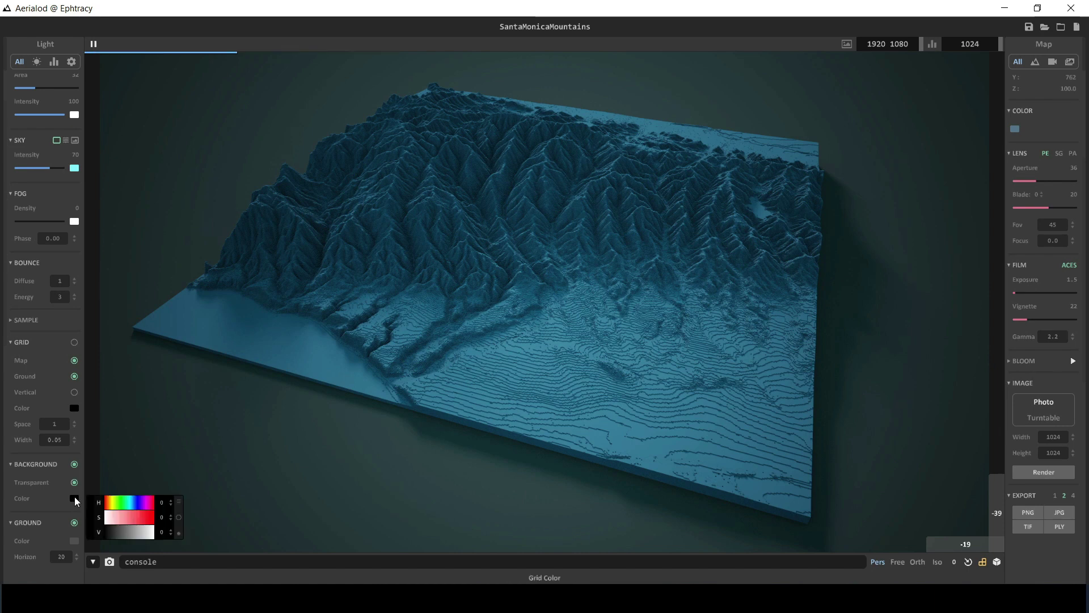
{"action": "left_click_drag", "start_coordinate": [124, 517], "coordinate": [144, 535]}
{"action": "left_click", "coordinate": [12, 463]}
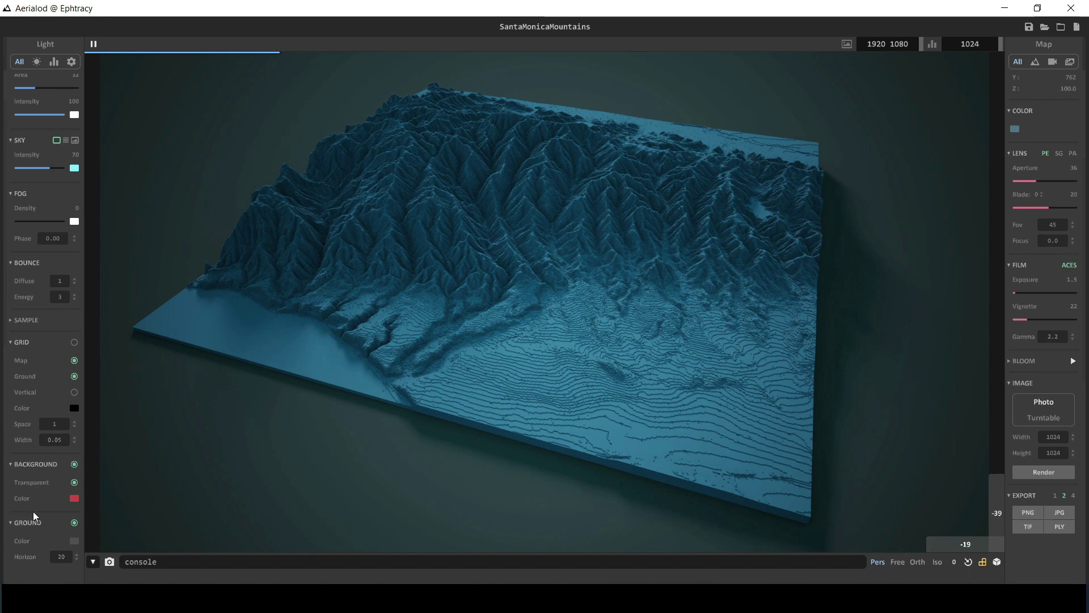
{"action": "left_click", "coordinate": [34, 517]}
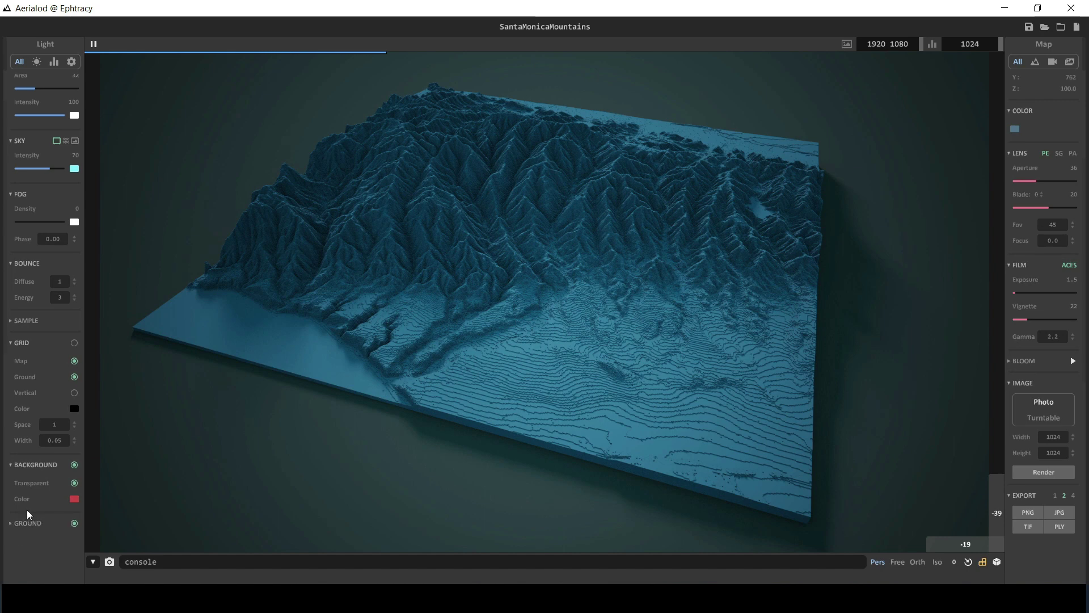
{"action": "left_click", "coordinate": [74, 501]}
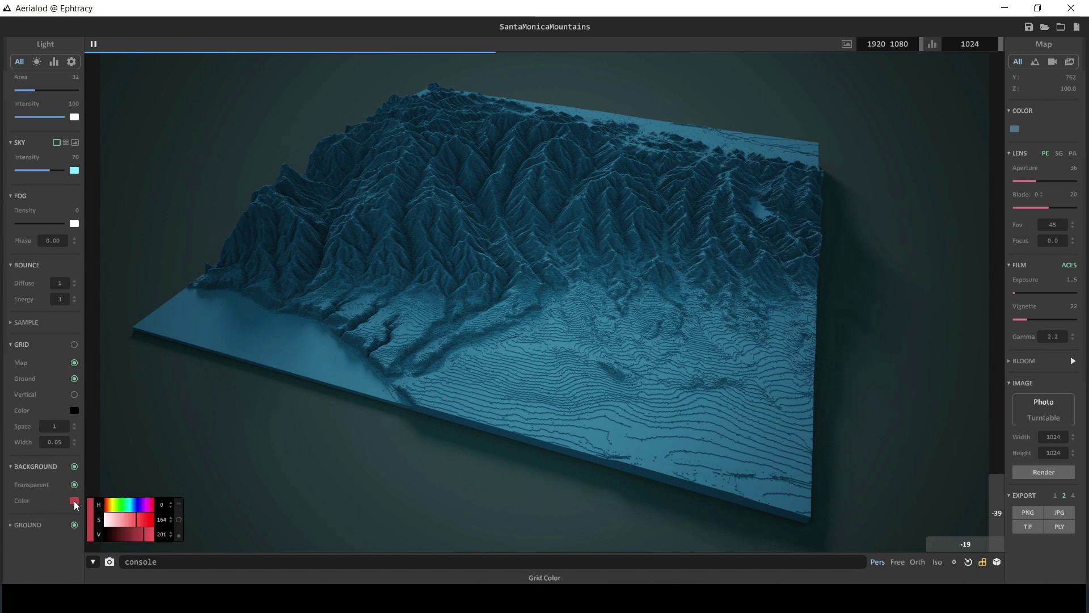
{"action": "left_click", "coordinate": [13, 523]}
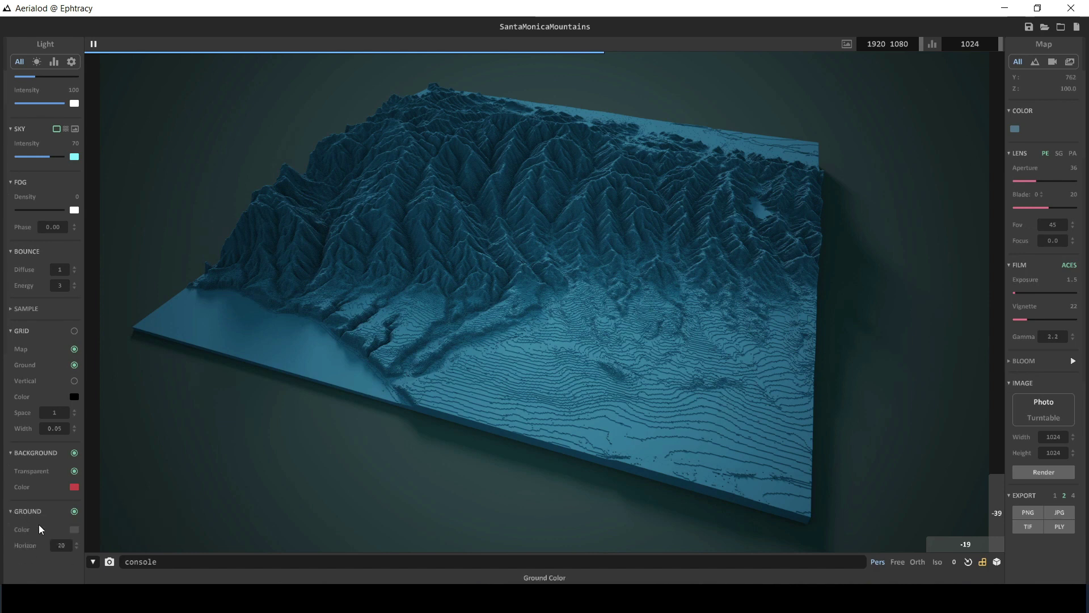